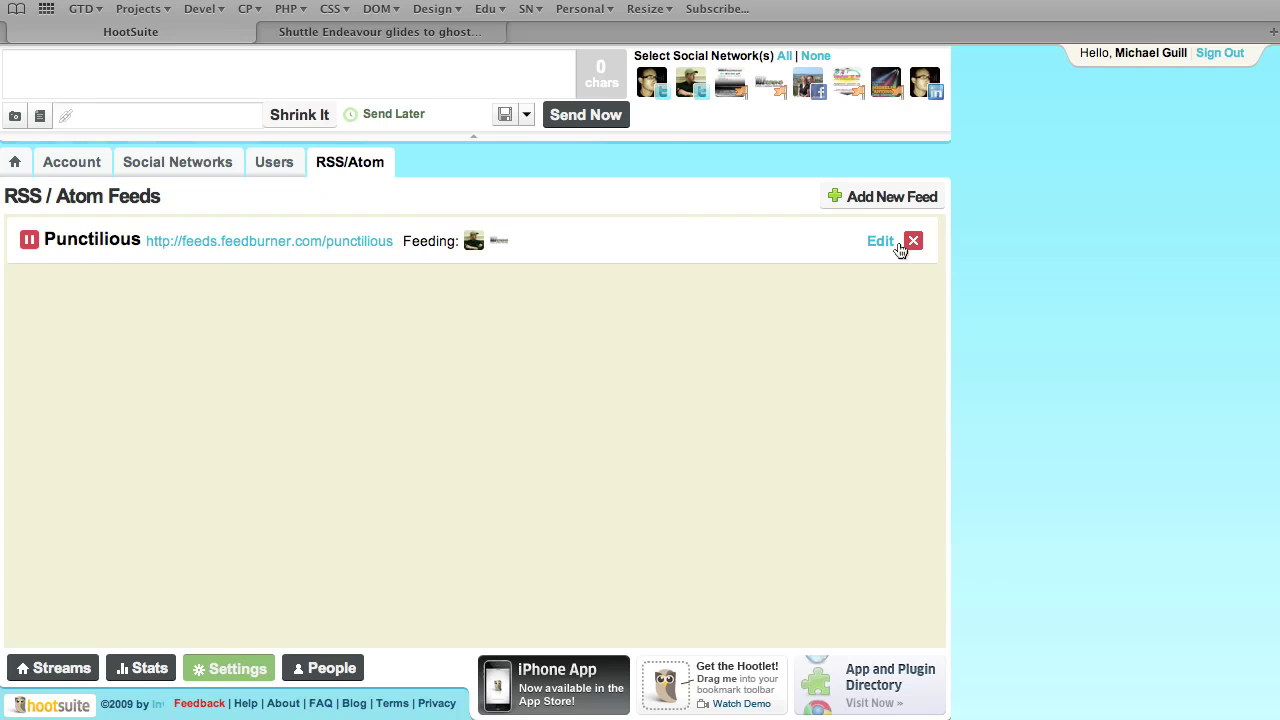
Start a new RSS feed entry at 24 hours and 01 post per batch, without post text
{"action": "left_click", "coordinate": [866, 200]}
{"action": "left_click", "coordinate": [108, 287]}
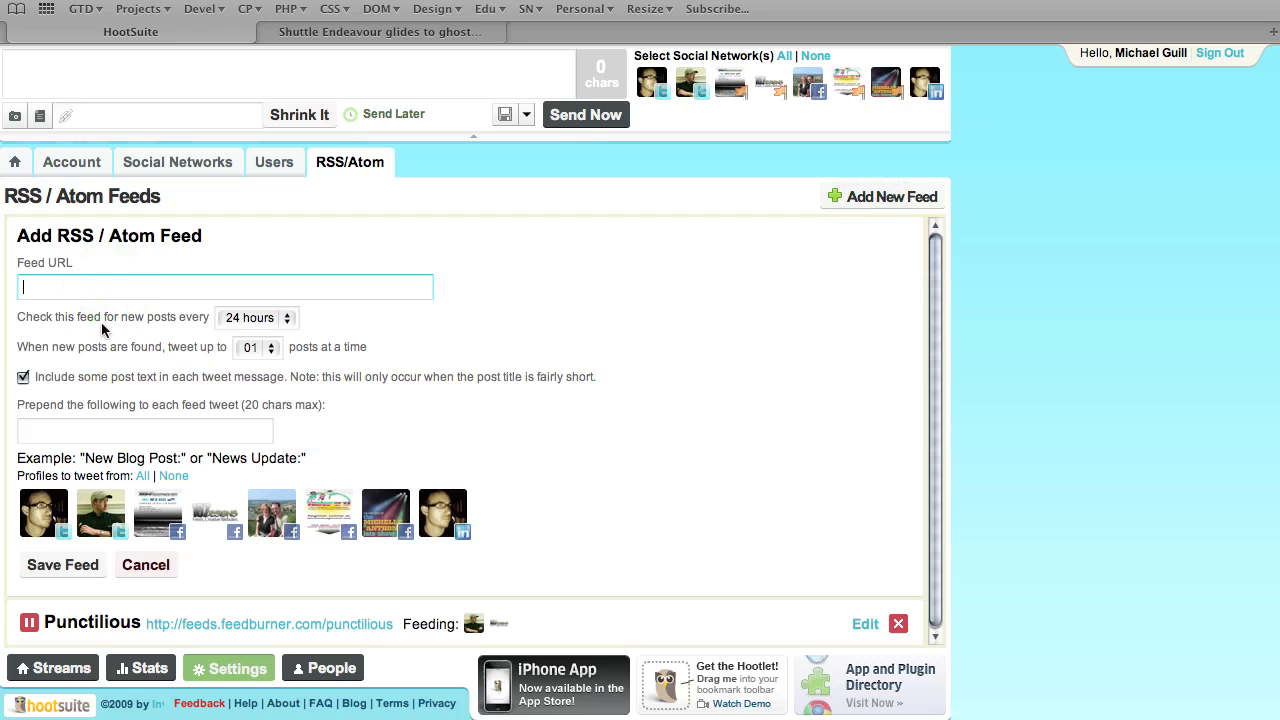
{"action": "left_click", "coordinate": [266, 318]}
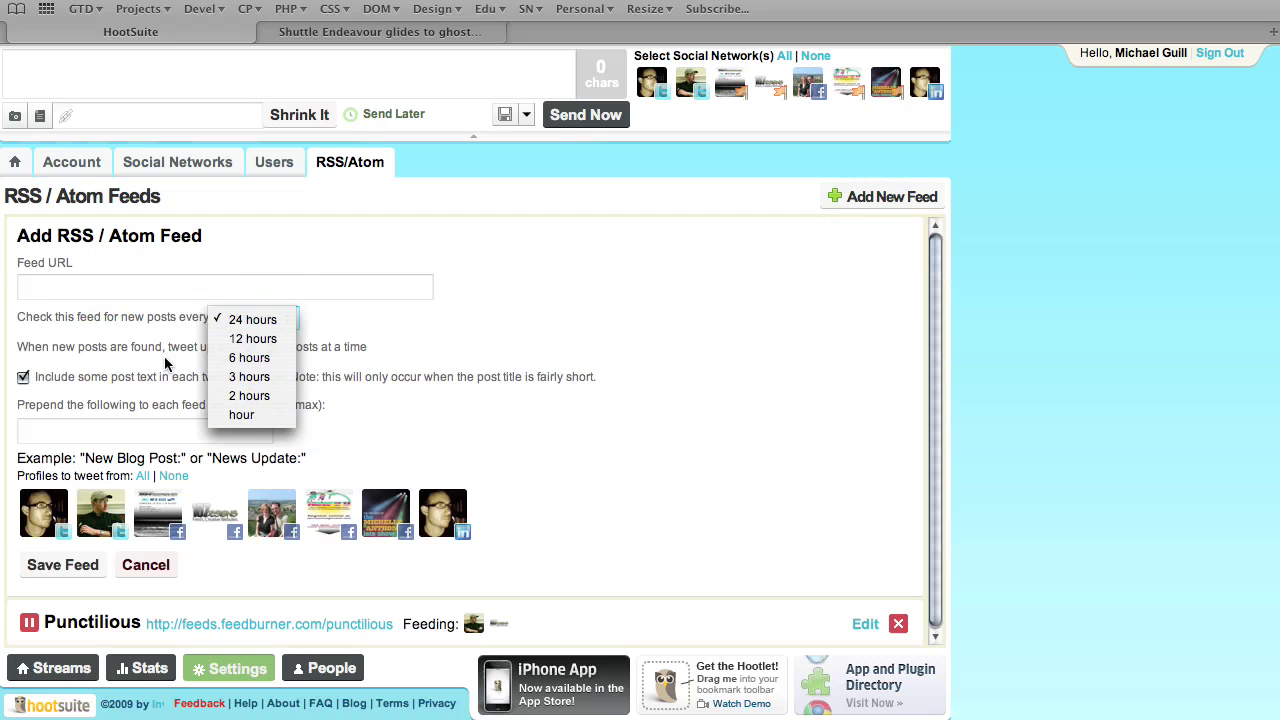
{"action": "left_click", "coordinate": [135, 348]}
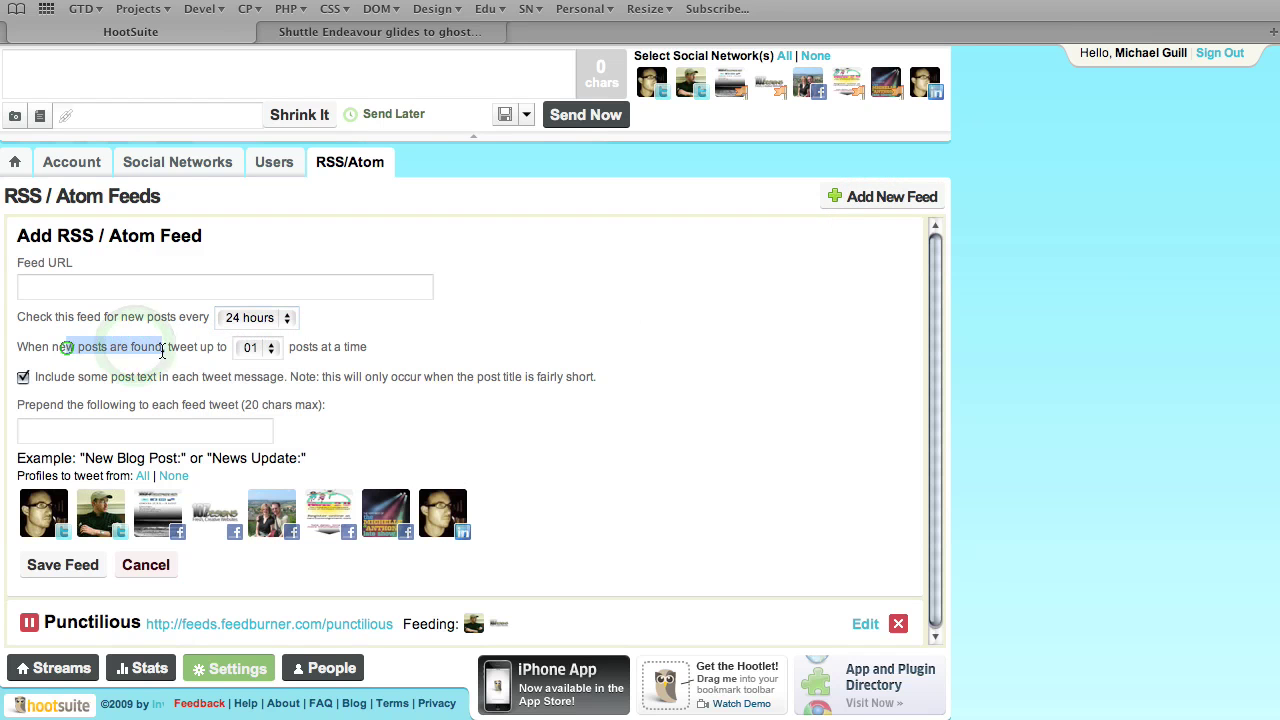
{"action": "left_click", "coordinate": [256, 348]}
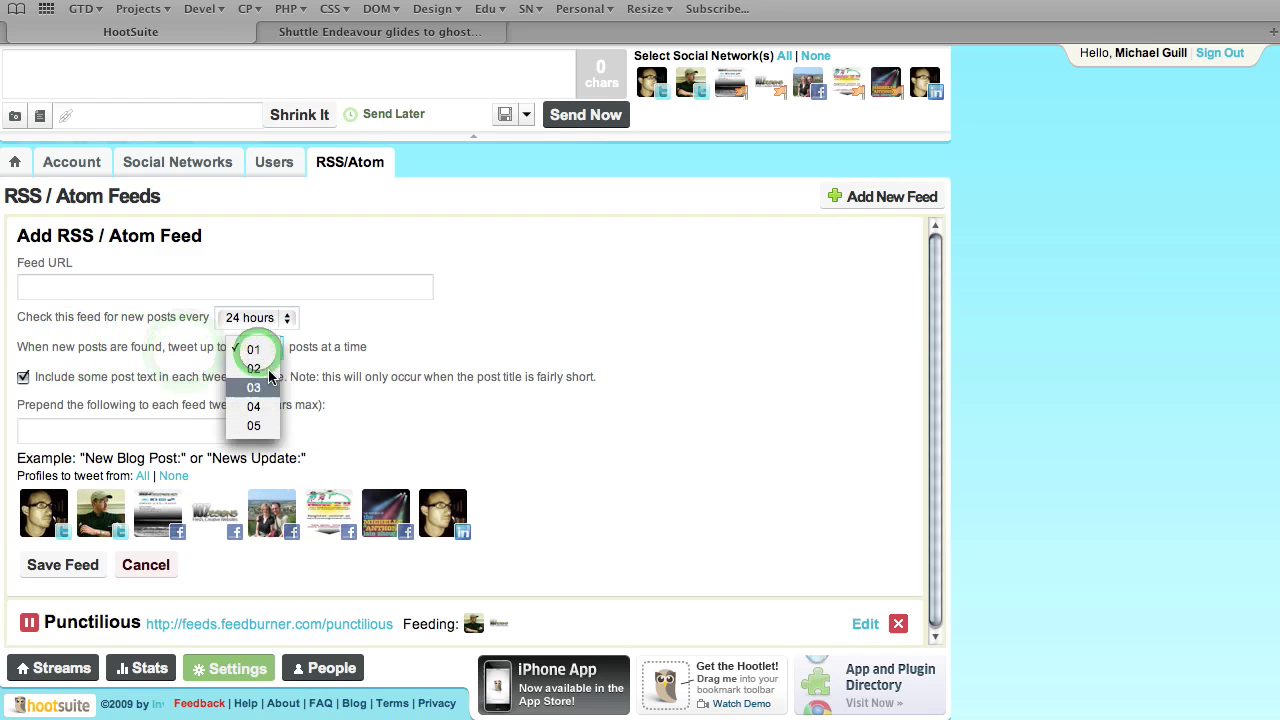
{"action": "left_click", "coordinate": [309, 354]}
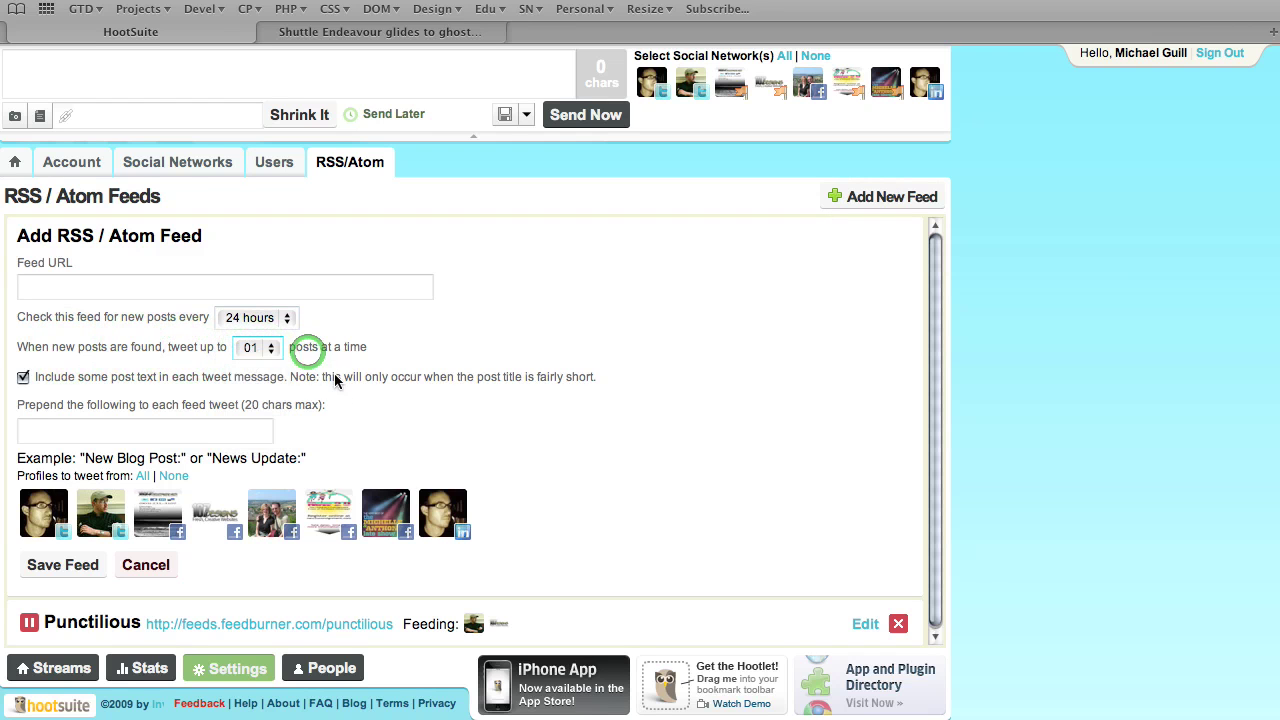
{"action": "left_click_drag", "start_coordinate": [79, 377], "coordinate": [197, 377]}
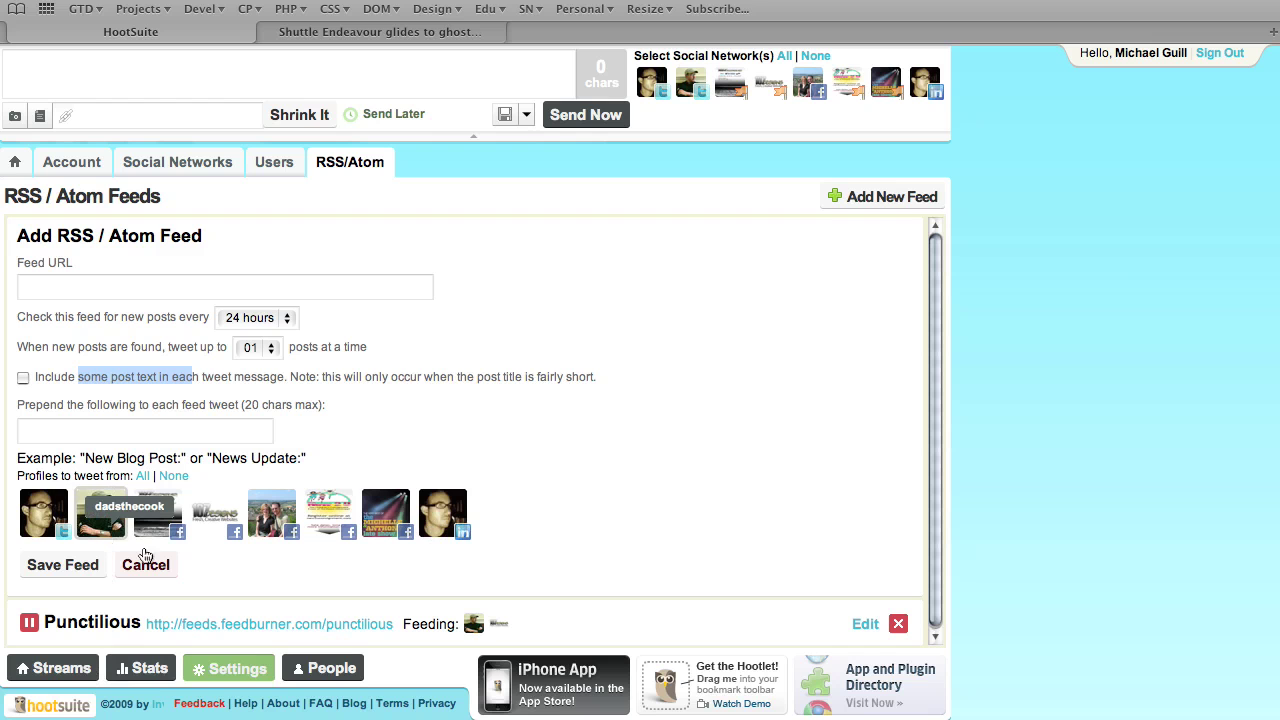
Show the Stats summary for the 107designs profile with its 7-day Daily Clicks chart
{"action": "left_click", "coordinate": [141, 673]}
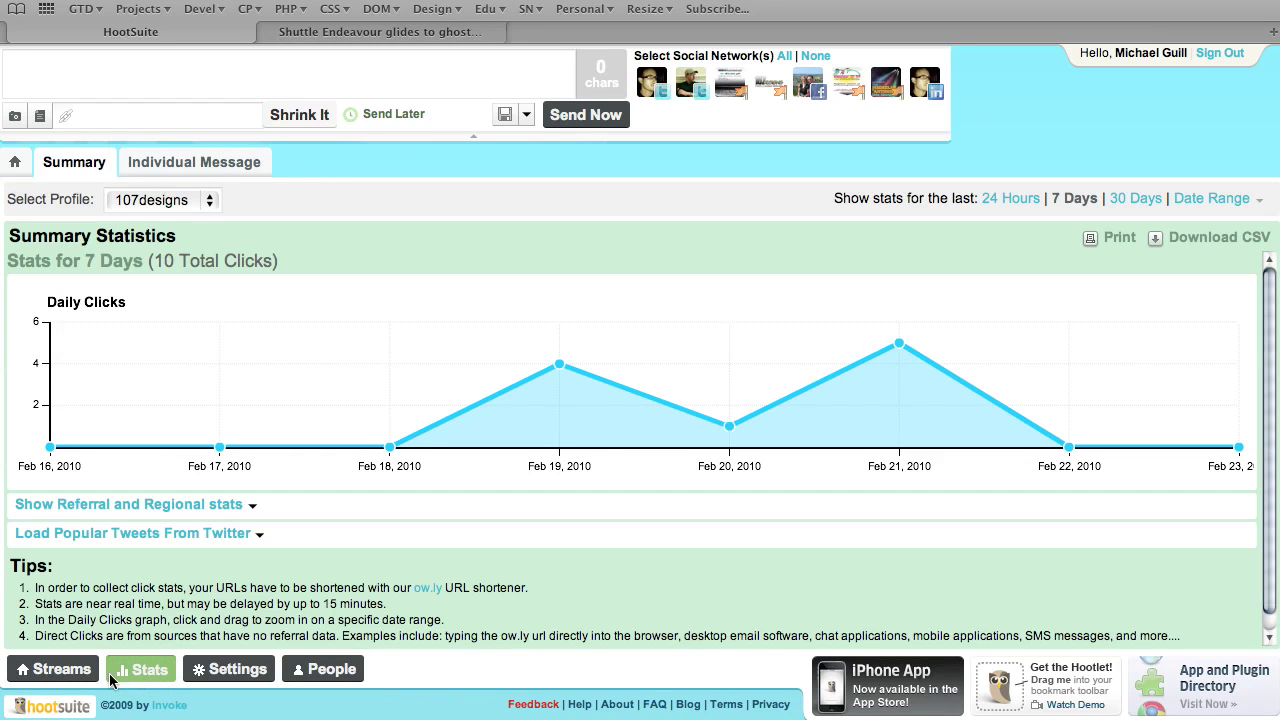
{"action": "left_click", "coordinate": [199, 204]}
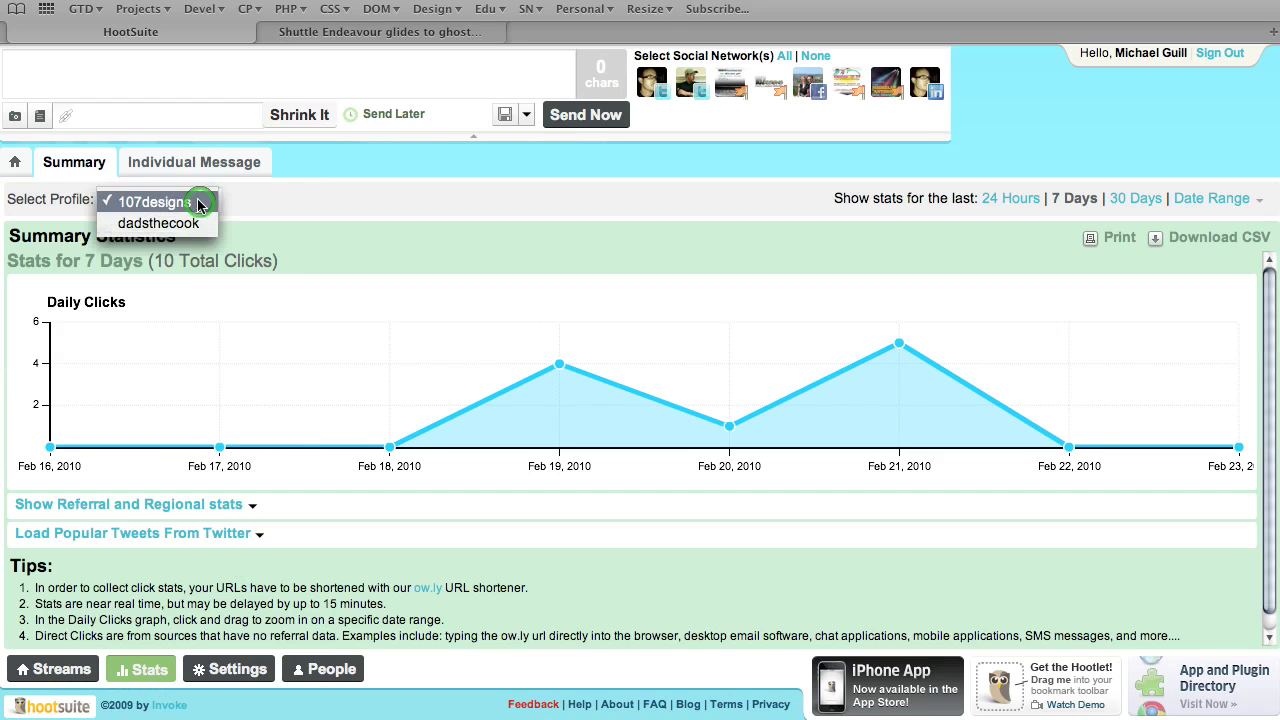
{"action": "left_click", "coordinate": [200, 200]}
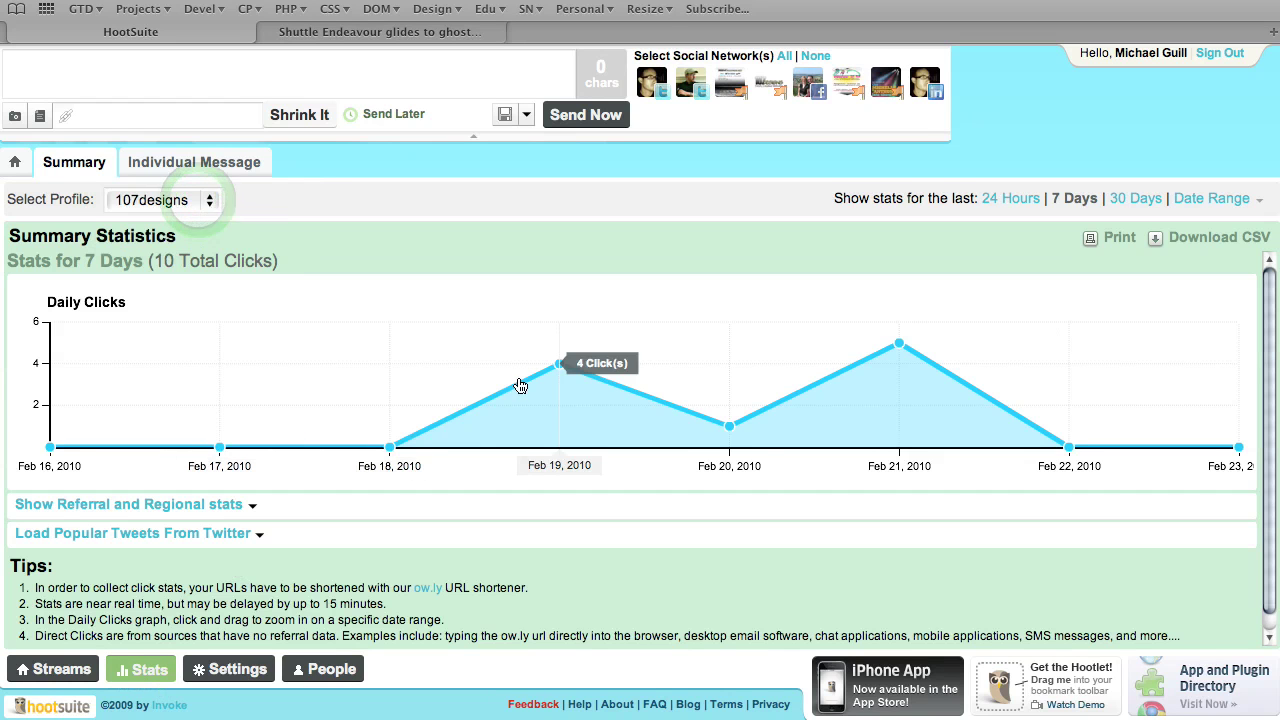
{"action": "mouse_move", "coordinate": [700, 412]}
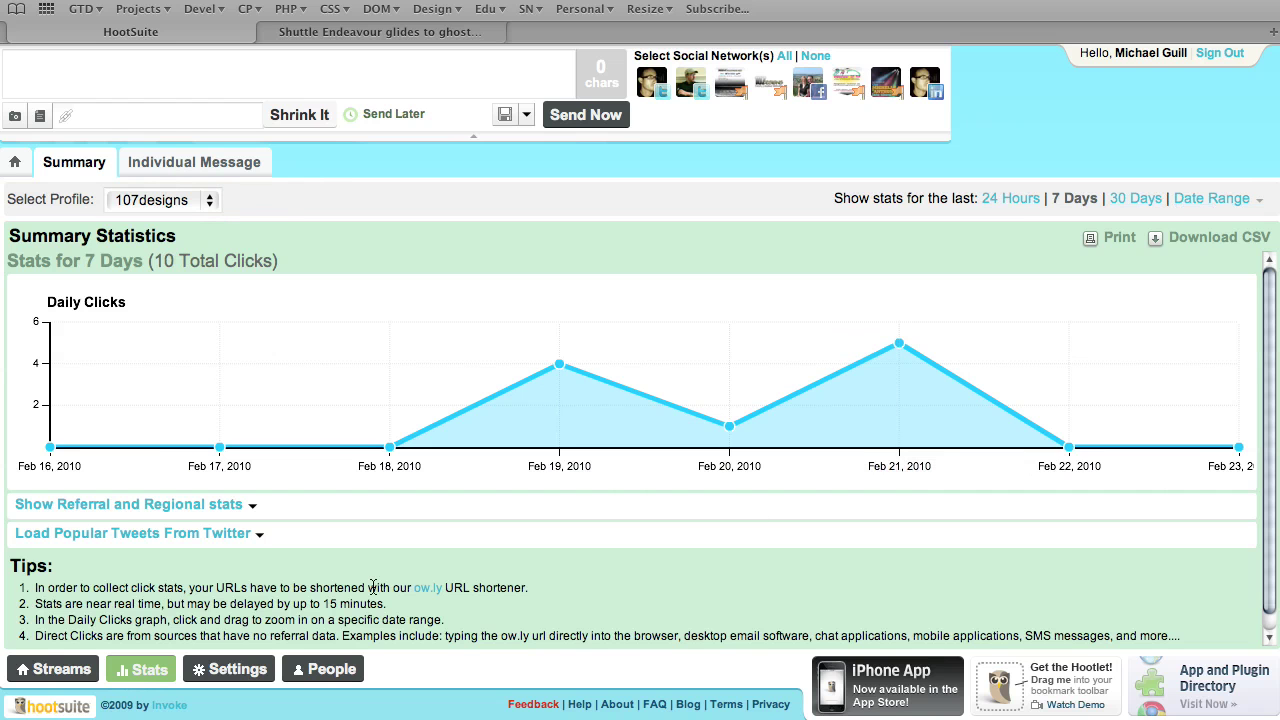
Load popular tweets from Twitter and view the Most Popular Messages list, led by the WPtouch link
{"action": "left_click", "coordinate": [120, 537]}
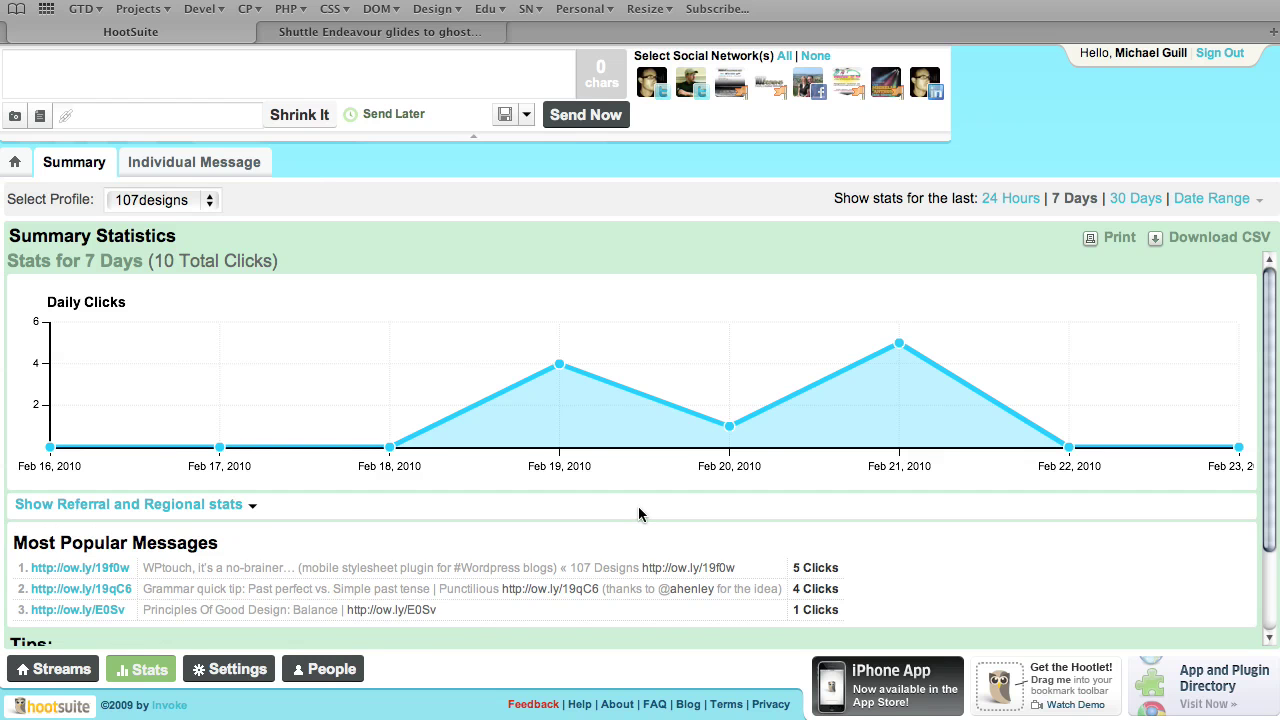
{"action": "scroll", "coordinate": [638, 514], "scroll_direction": "down", "scroll_amount": 3}
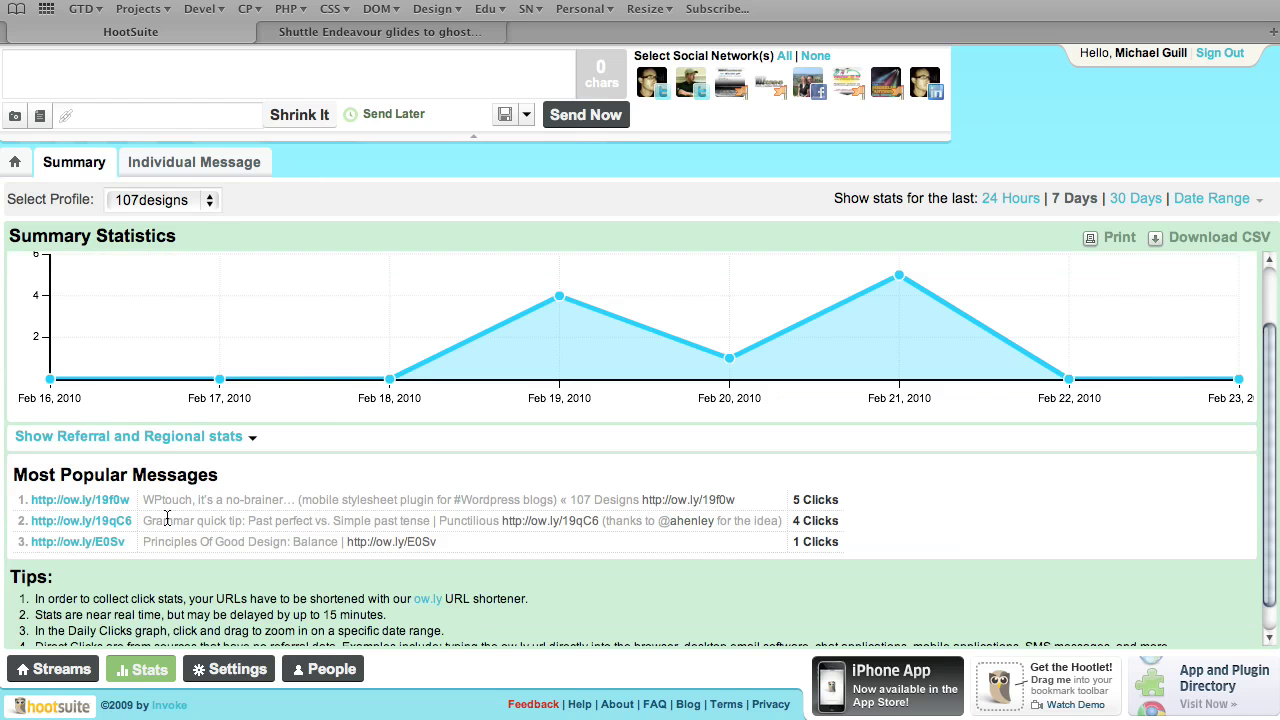
{"action": "scroll", "coordinate": [246, 549], "scroll_direction": "up", "scroll_amount": 2}
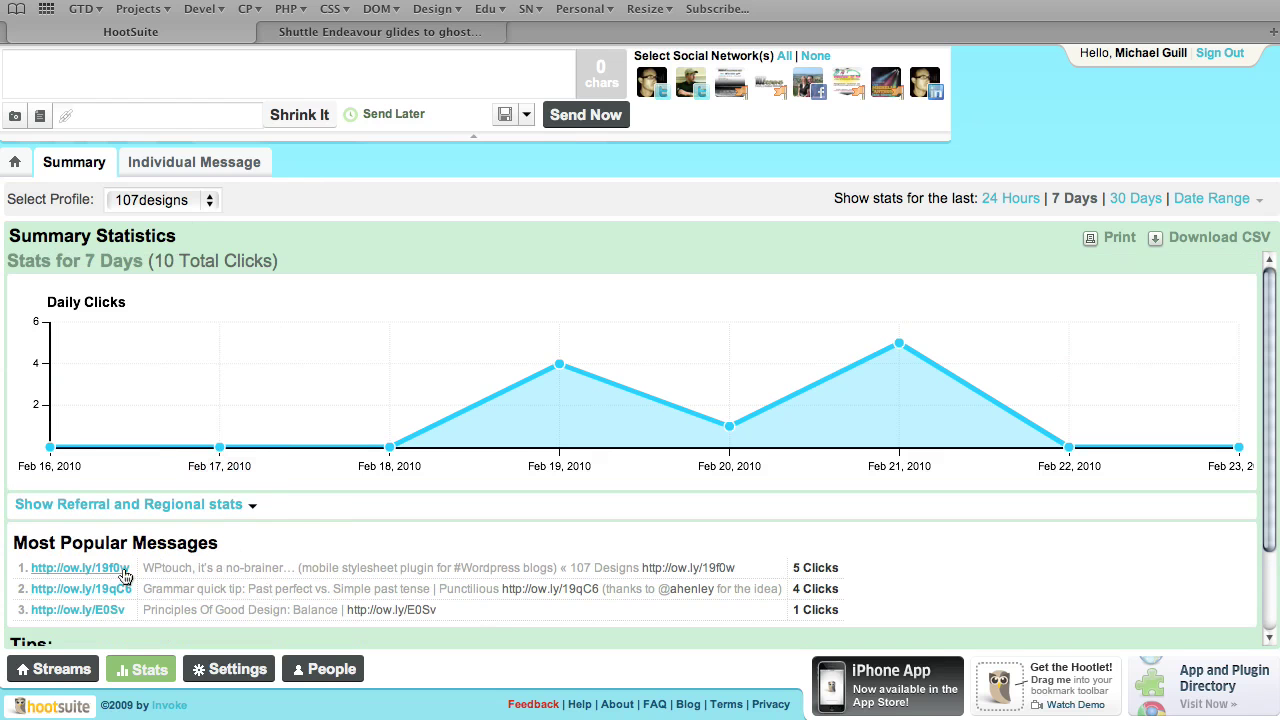
{"action": "mouse_move", "coordinate": [125, 578]}
Go back to the 107 Designs stream columns from the Stats page
{"action": "left_click", "coordinate": [64, 670]}
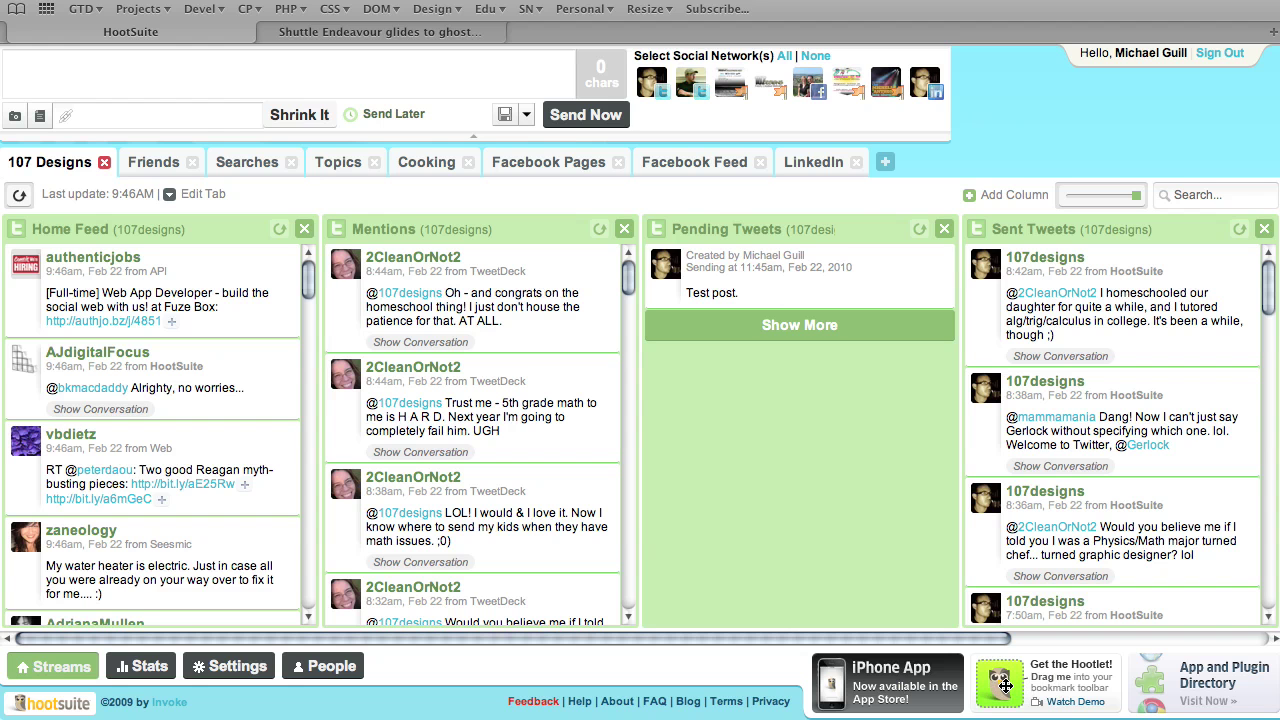
Add the Hootlet owl icon to the bookmarks toolbar as a bookmark named Hootlet
{"action": "left_click_drag", "start_coordinate": [1005, 685], "coordinate": [788, 20]}
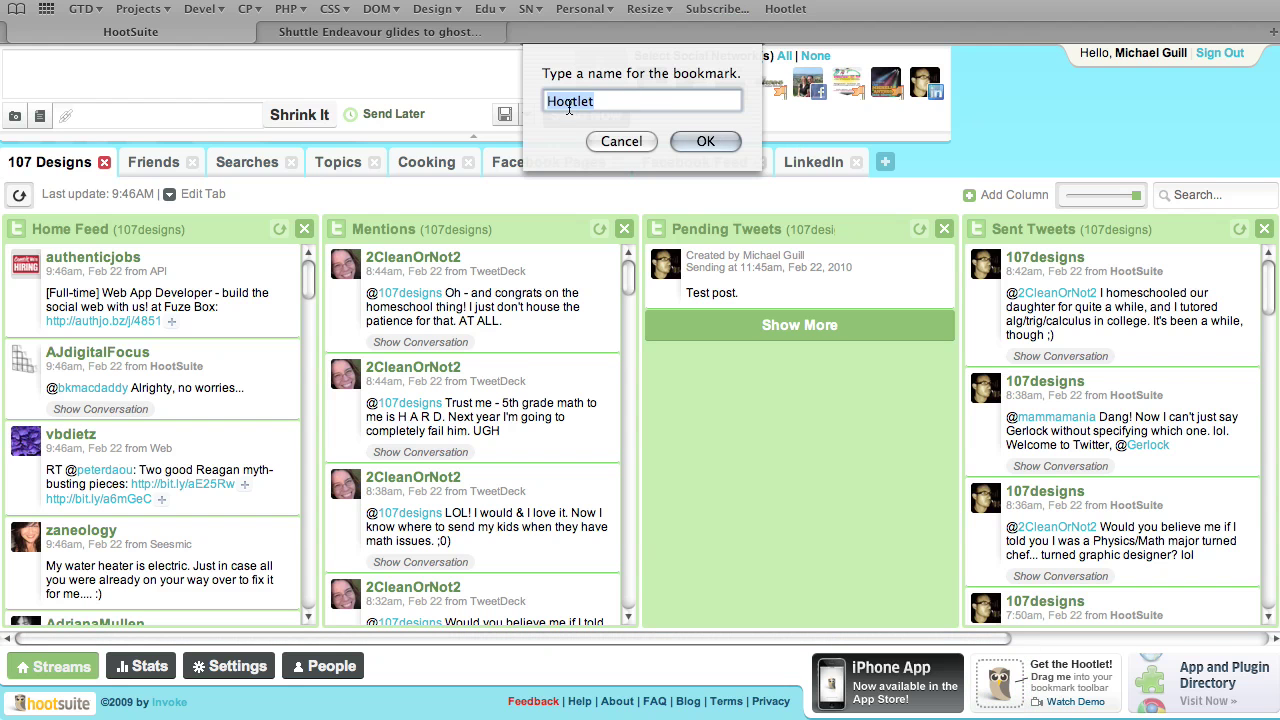
{"action": "left_click", "coordinate": [700, 139]}
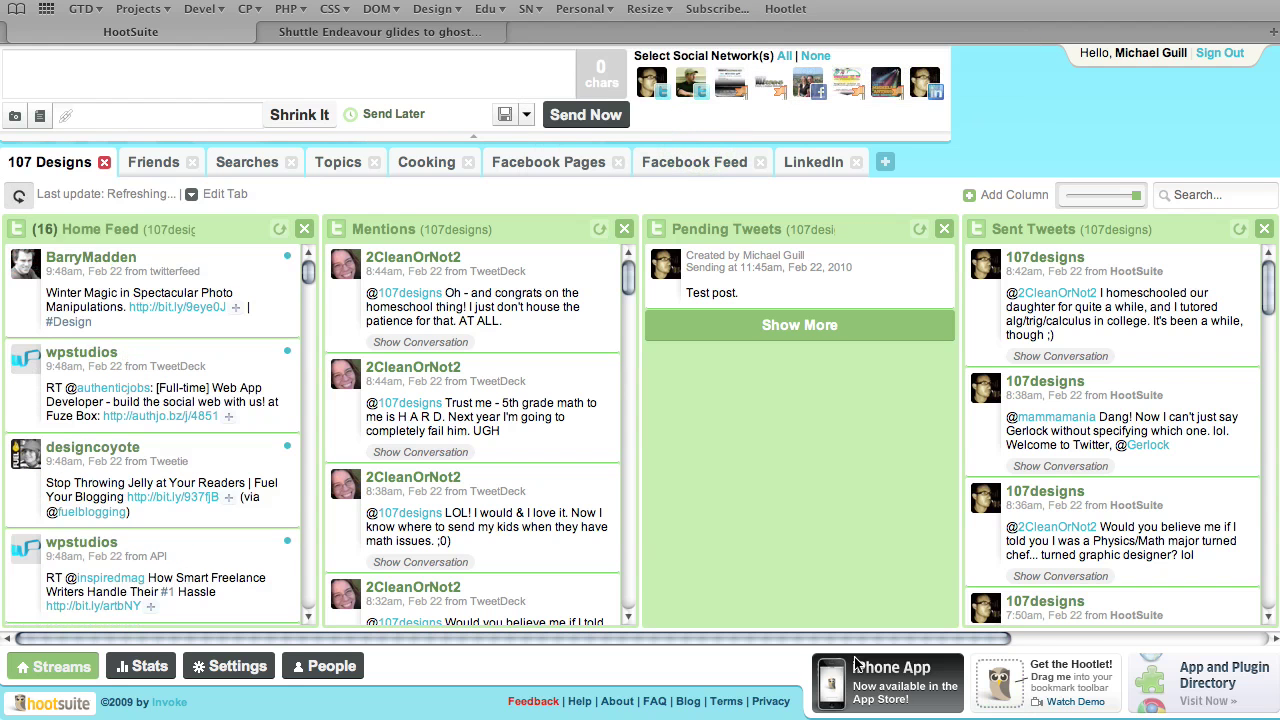
Launch the Hootlet on the CNET shuttle article and reposition its message window
{"action": "left_click", "coordinate": [350, 33]}
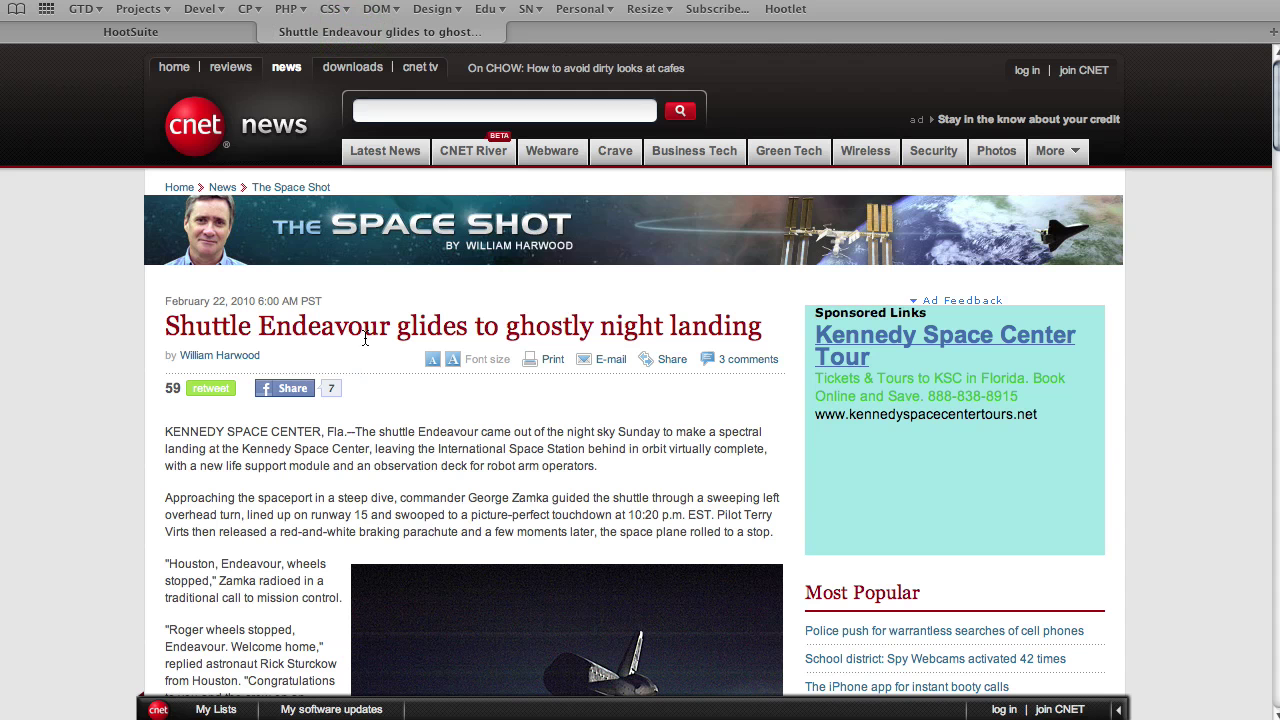
{"action": "left_click", "coordinate": [786, 10]}
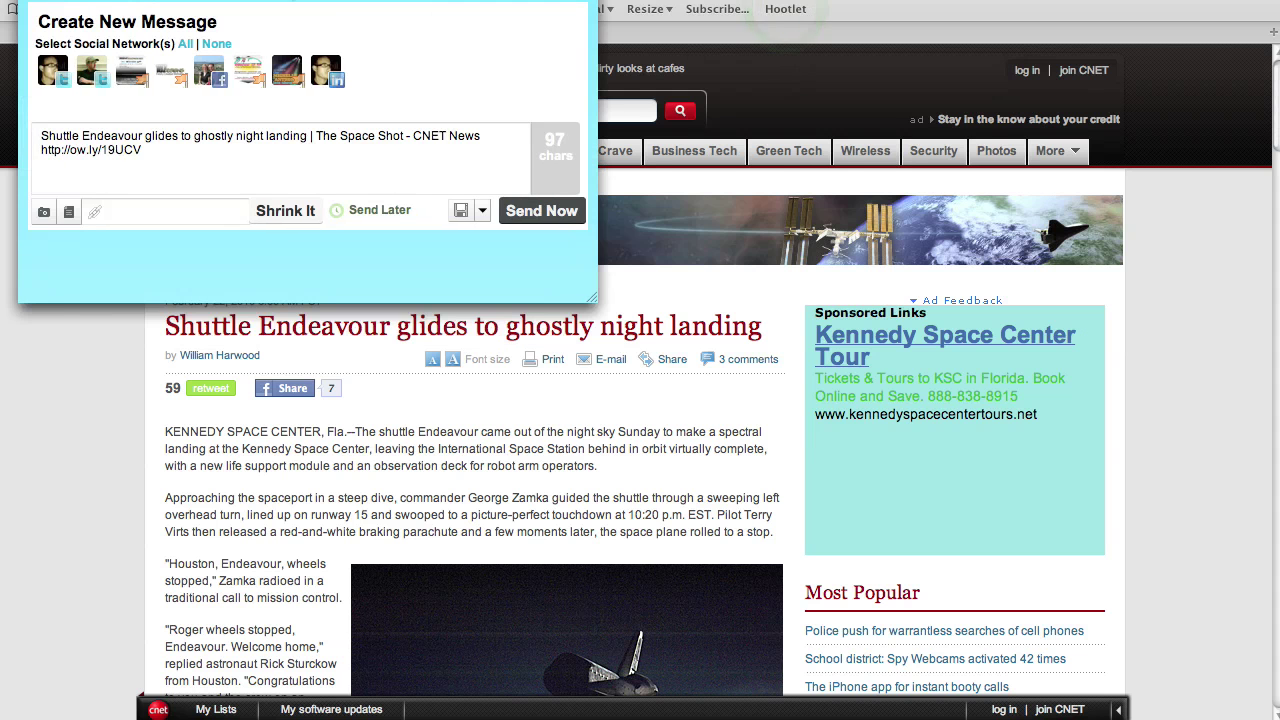
{"action": "left_click_drag", "start_coordinate": [492, 127], "coordinate": [576, 166]}
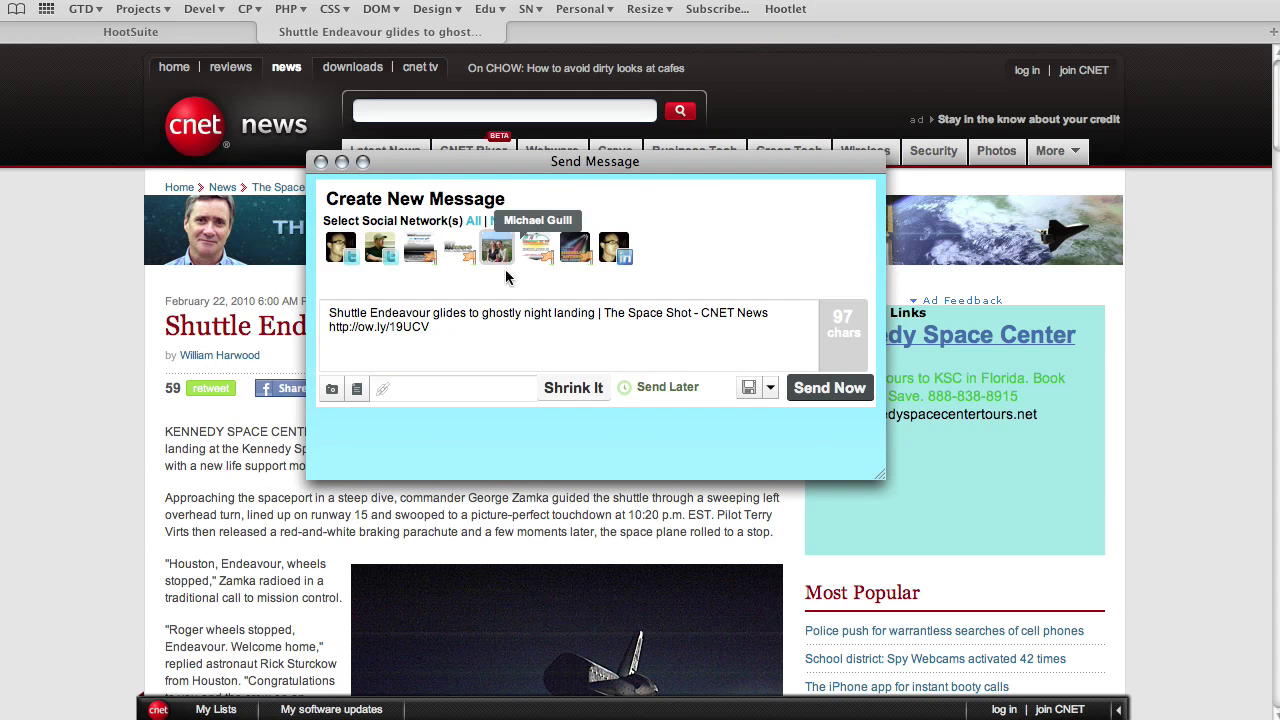
Address the message to the 107designs account plus a second account, and choose Send Later
{"action": "left_click", "coordinate": [340, 248]}
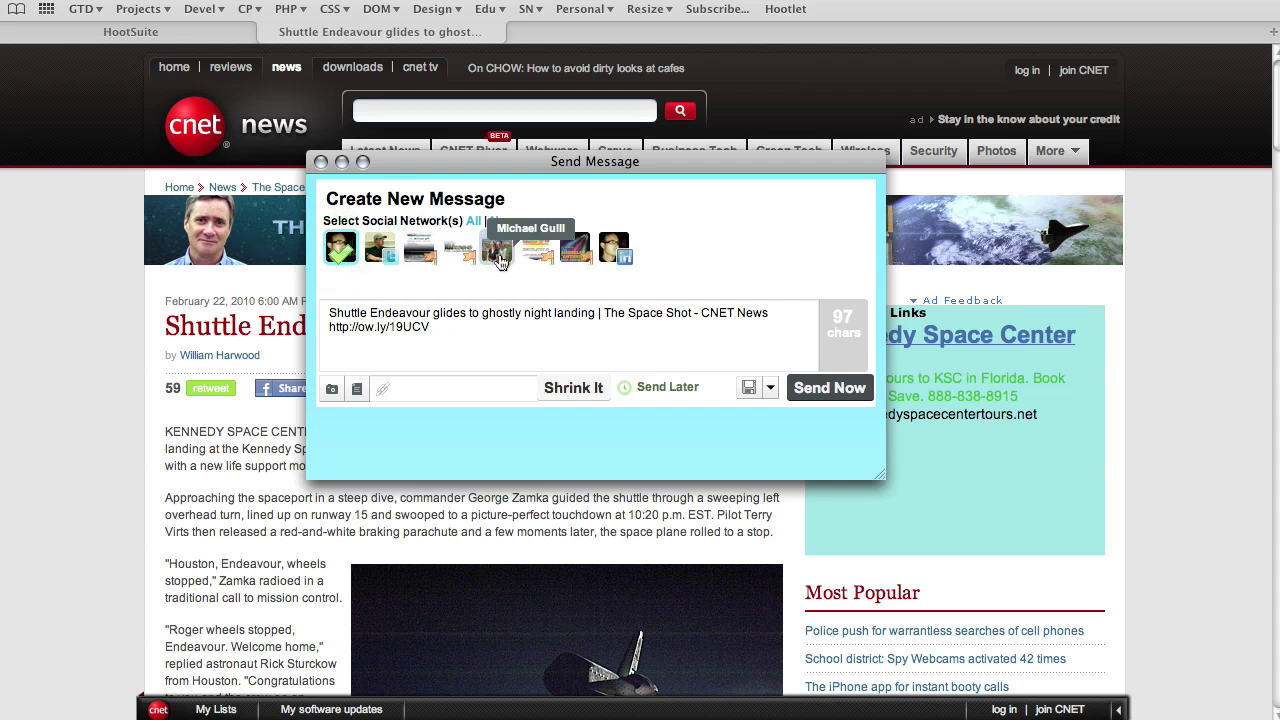
{"action": "left_click", "coordinate": [497, 248]}
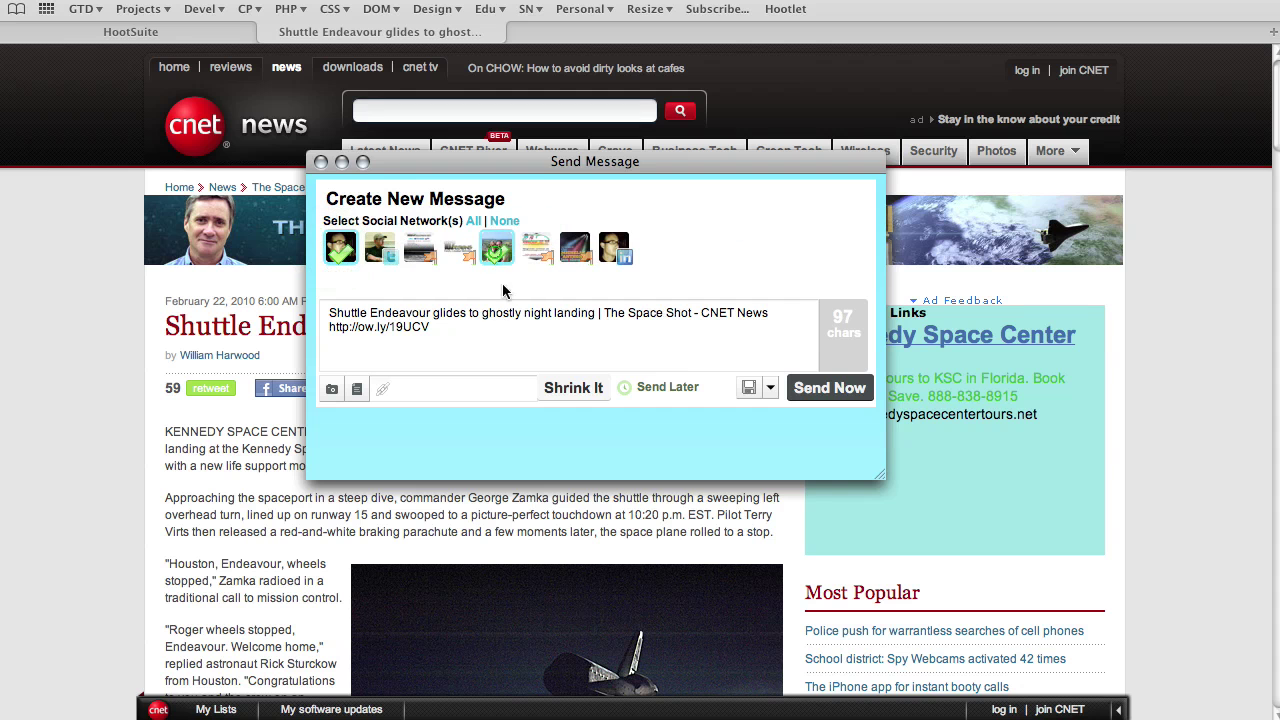
{"action": "left_click", "coordinate": [638, 387]}
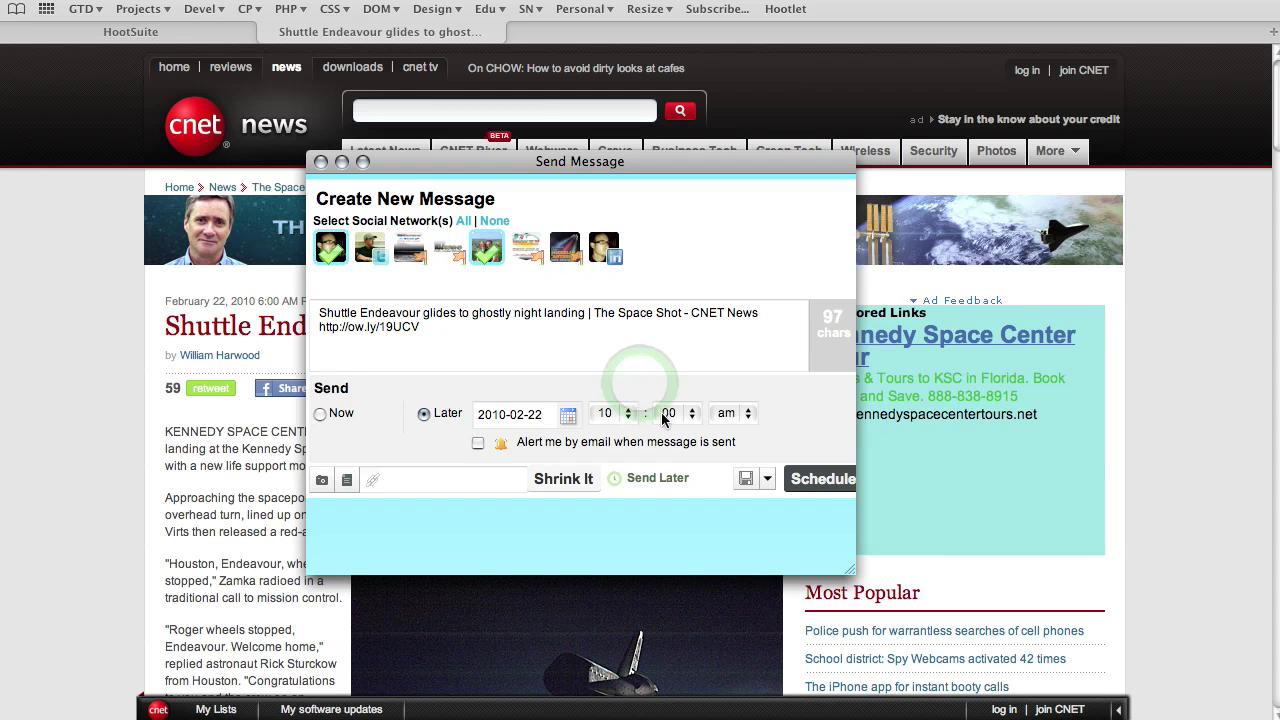
Schedule the shuttle message for 10:05 am on 2010-02-22
{"action": "left_click", "coordinate": [668, 413]}
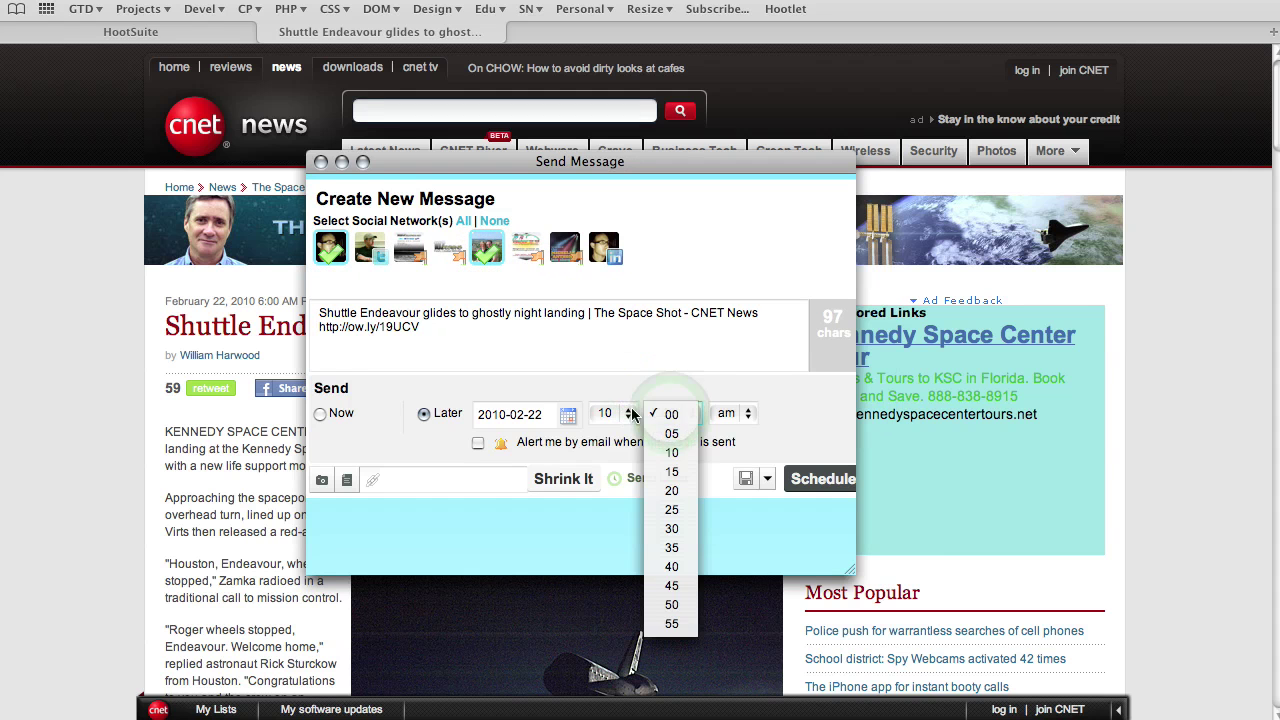
{"action": "left_click", "coordinate": [672, 414]}
{"action": "left_click", "coordinate": [676, 420]}
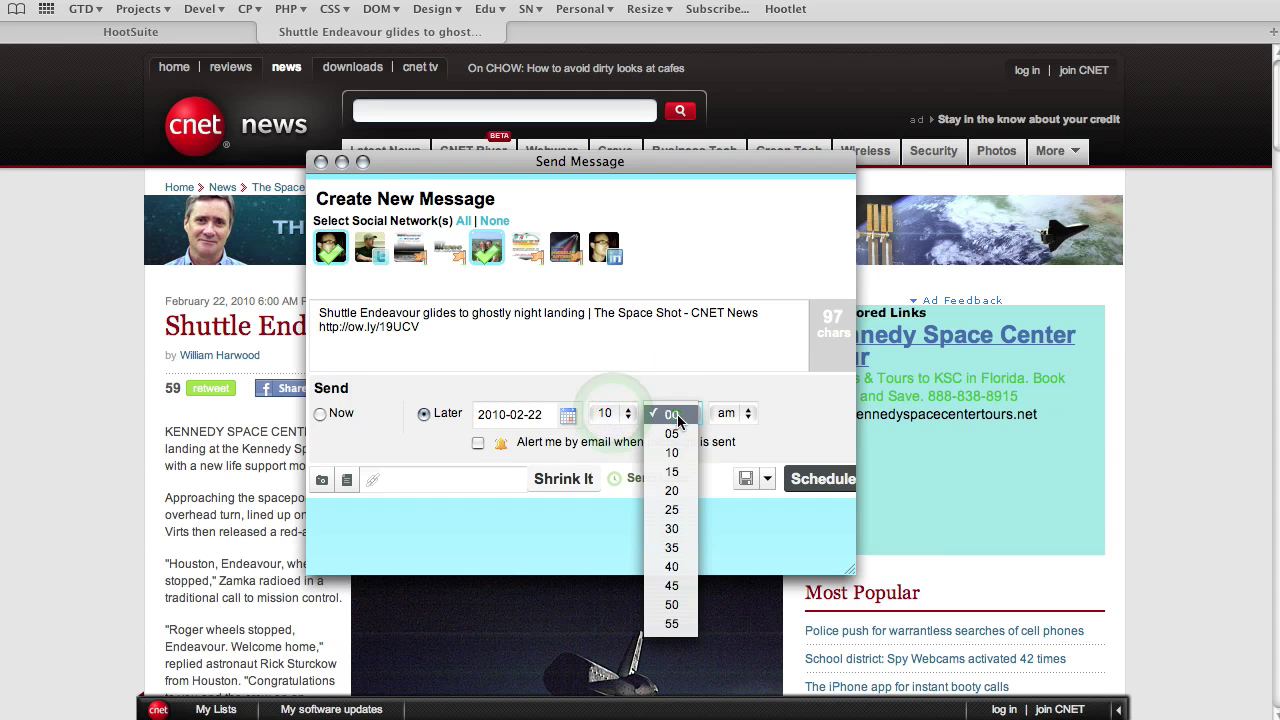
{"action": "left_click", "coordinate": [676, 450]}
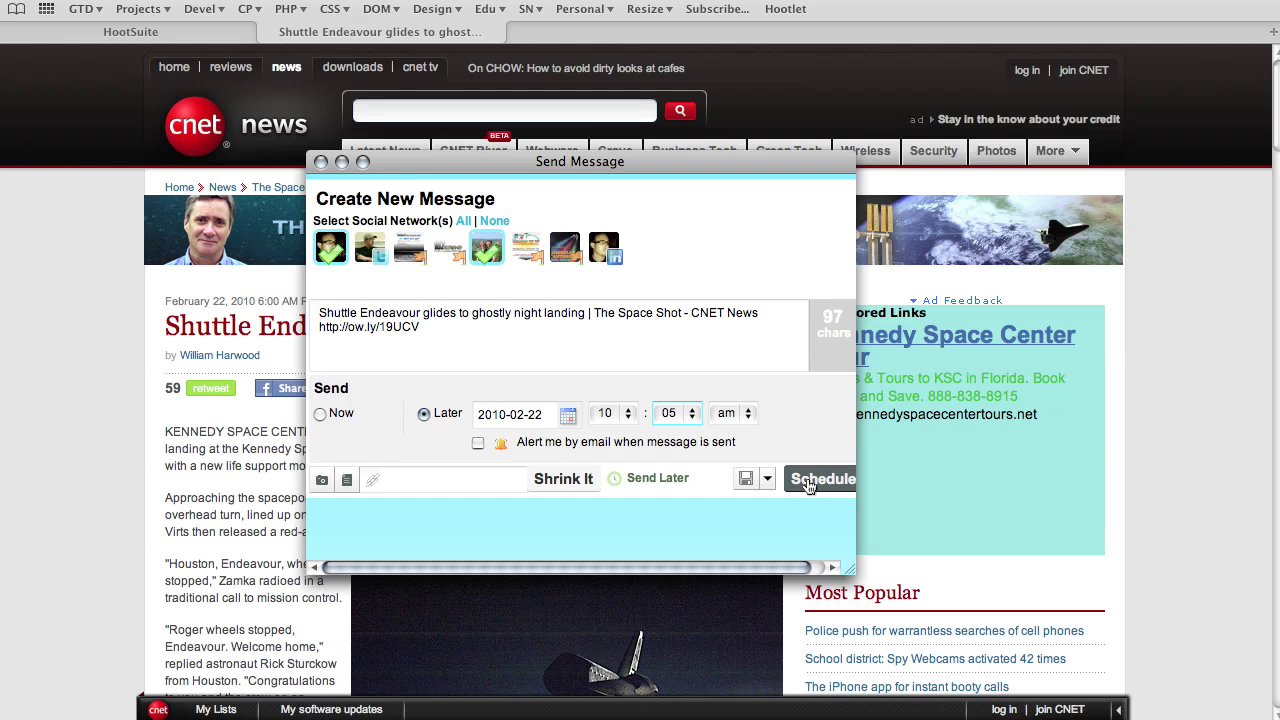
{"action": "left_click", "coordinate": [808, 482]}
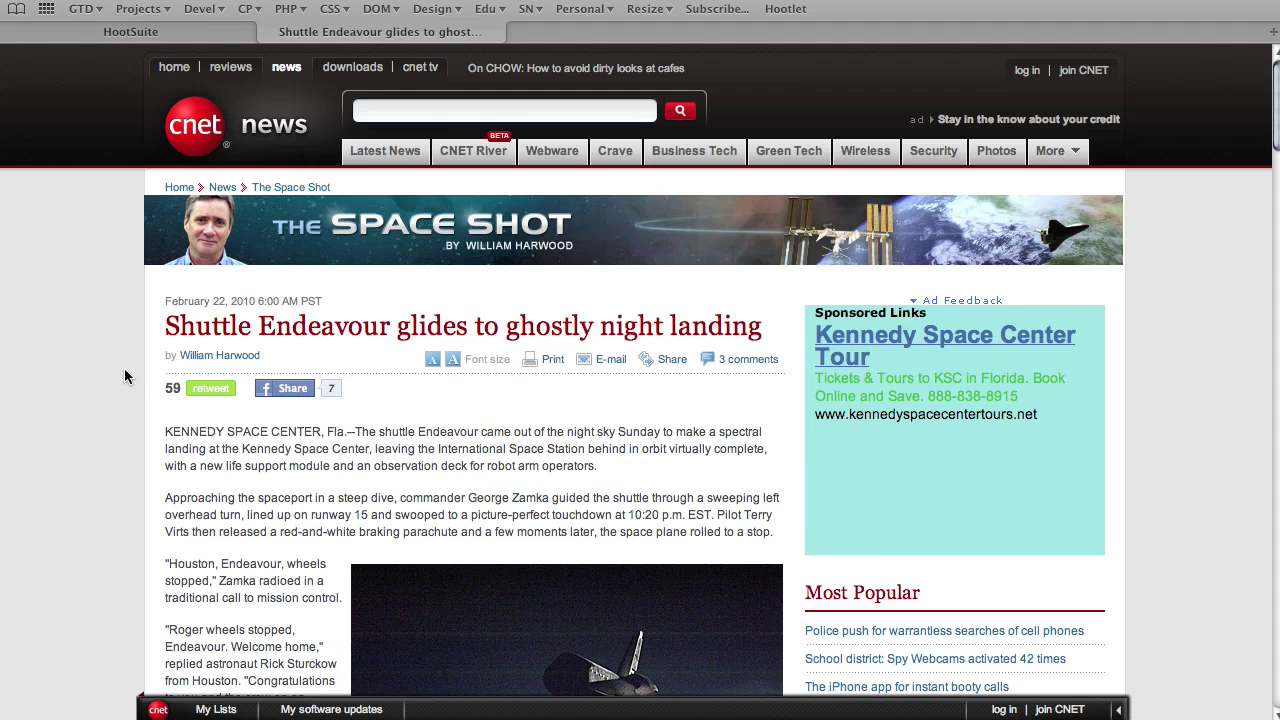
Scroll through the CNET shuttle article page
{"action": "left_click", "coordinate": [118, 352]}
{"action": "scroll", "coordinate": [115, 358], "scroll_direction": "down", "scroll_amount": 2}
{"action": "scroll", "coordinate": [115, 355], "scroll_direction": "down", "scroll_amount": 3}
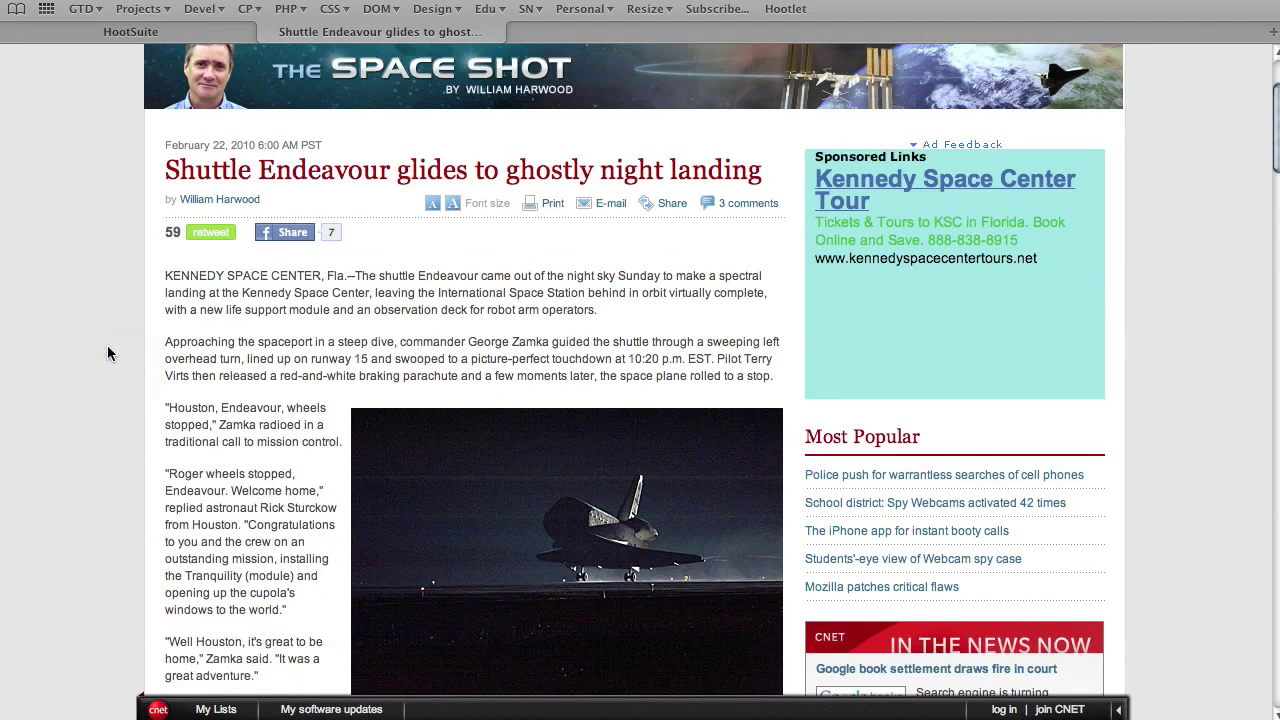
{"action": "scroll", "coordinate": [104, 348], "scroll_direction": "up", "scroll_amount": 4}
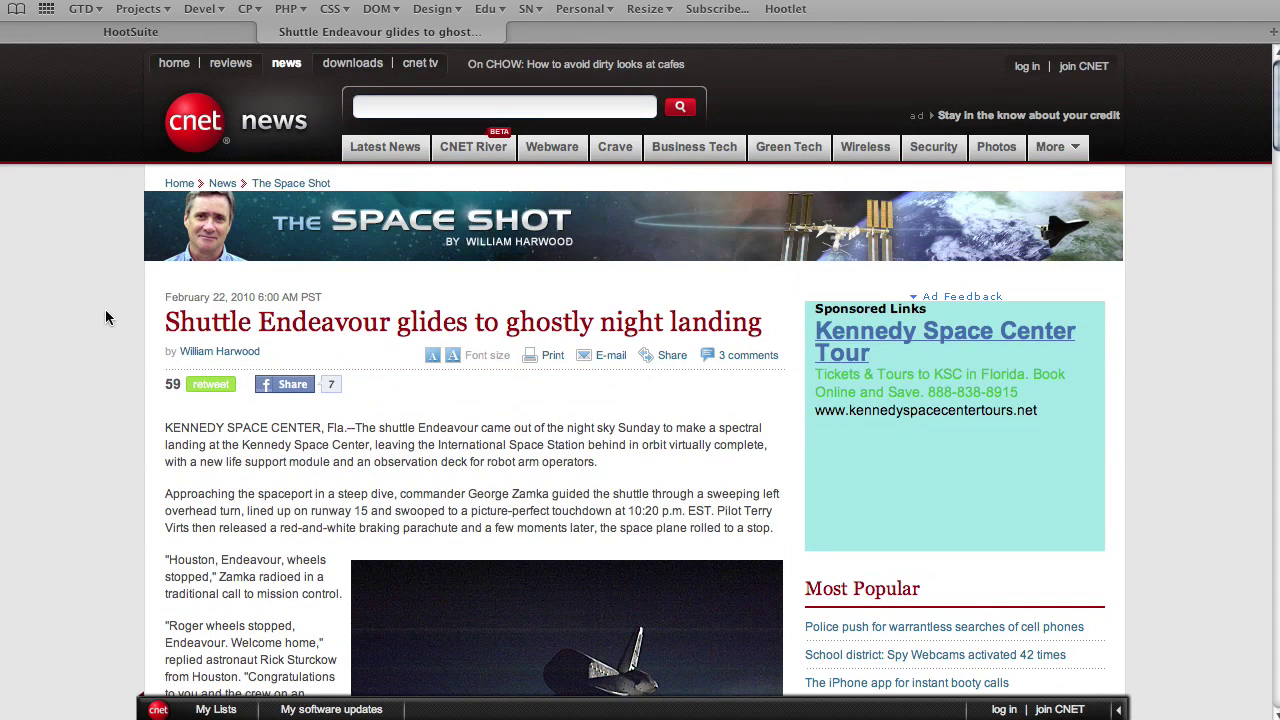
Refresh the Pending Tweets column on the HootSuite dashboard, then move to the other browser window
{"action": "left_click", "coordinate": [120, 35]}
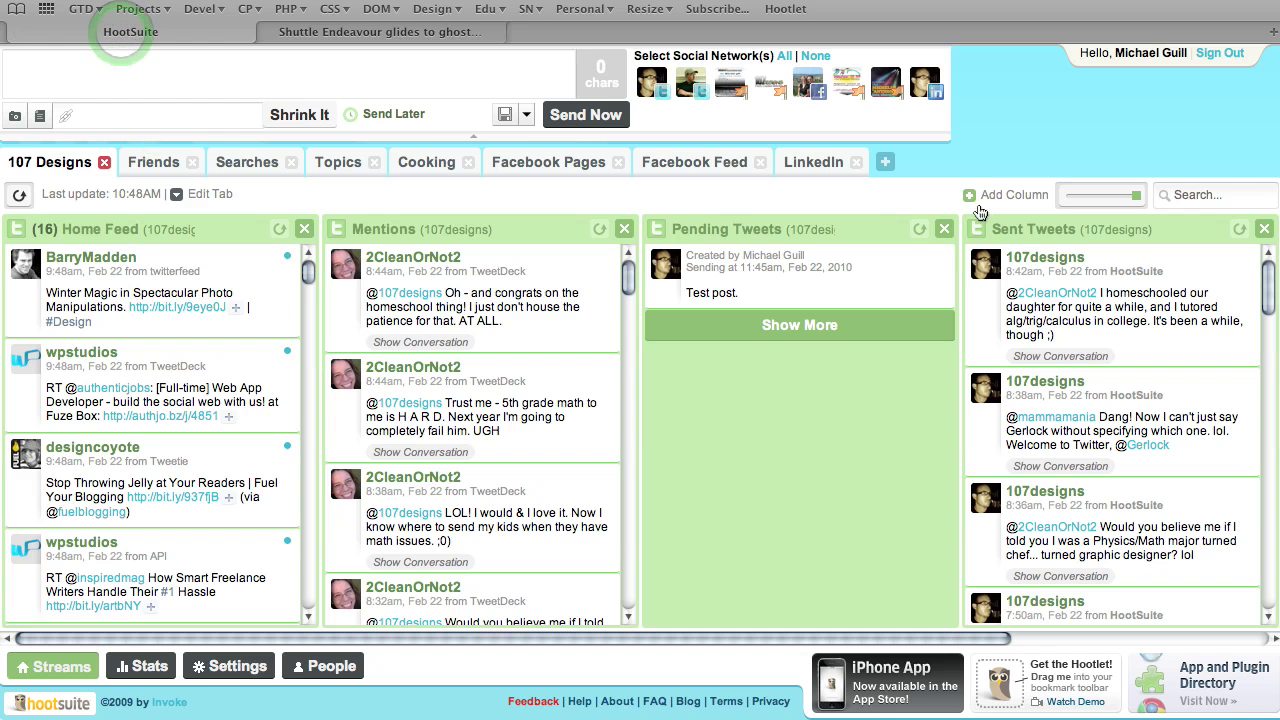
{"action": "left_click", "coordinate": [921, 229]}
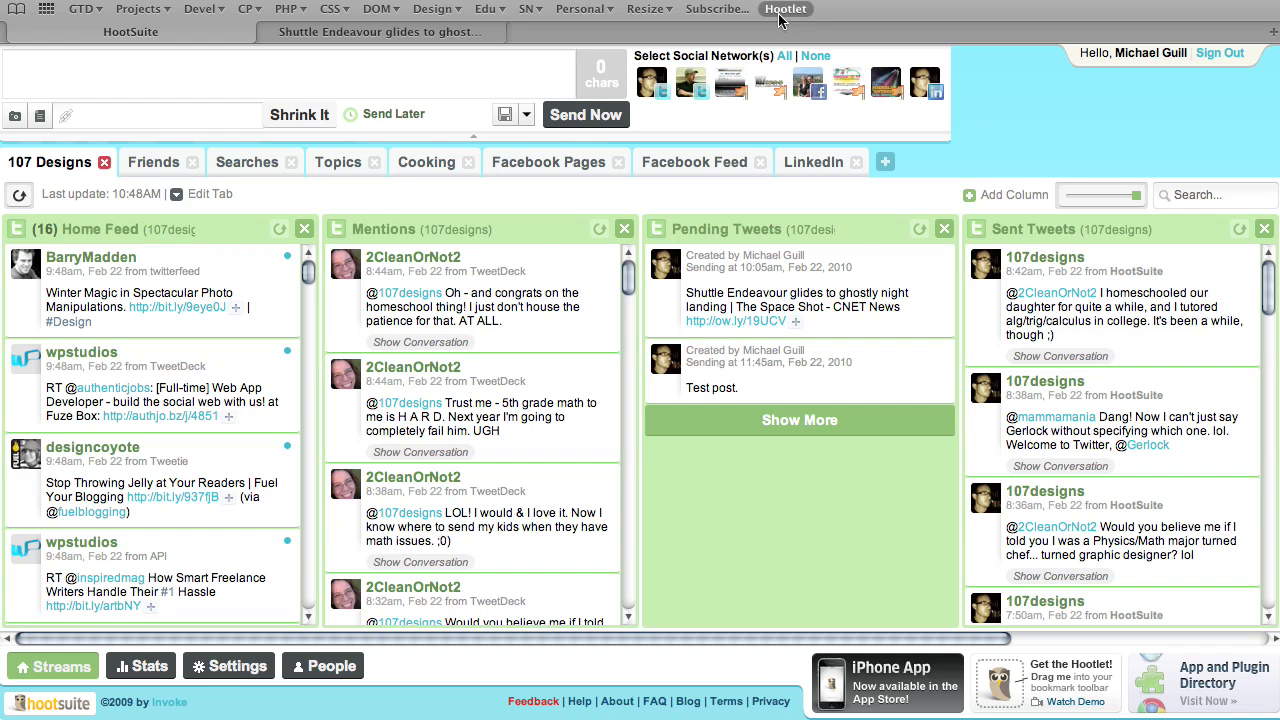
{"action": "mouse_move", "coordinate": [540, 263]}
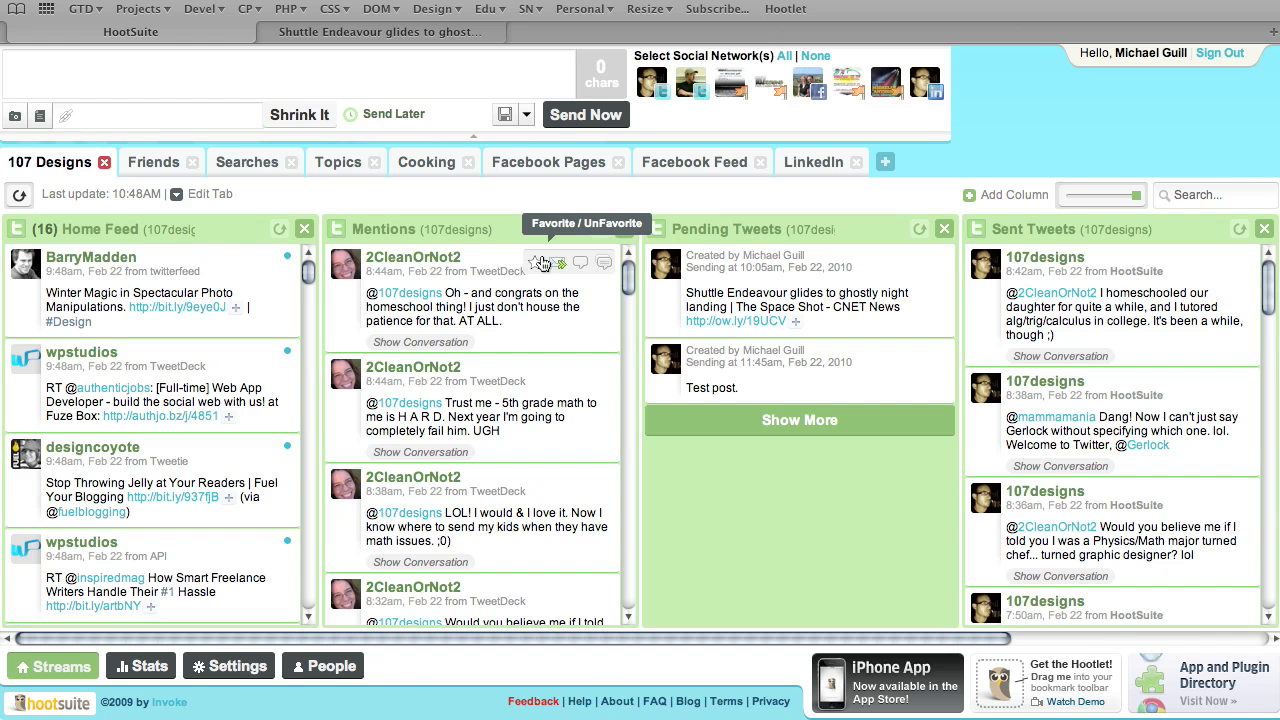
{"action": "key", "text": "super+Tab"}
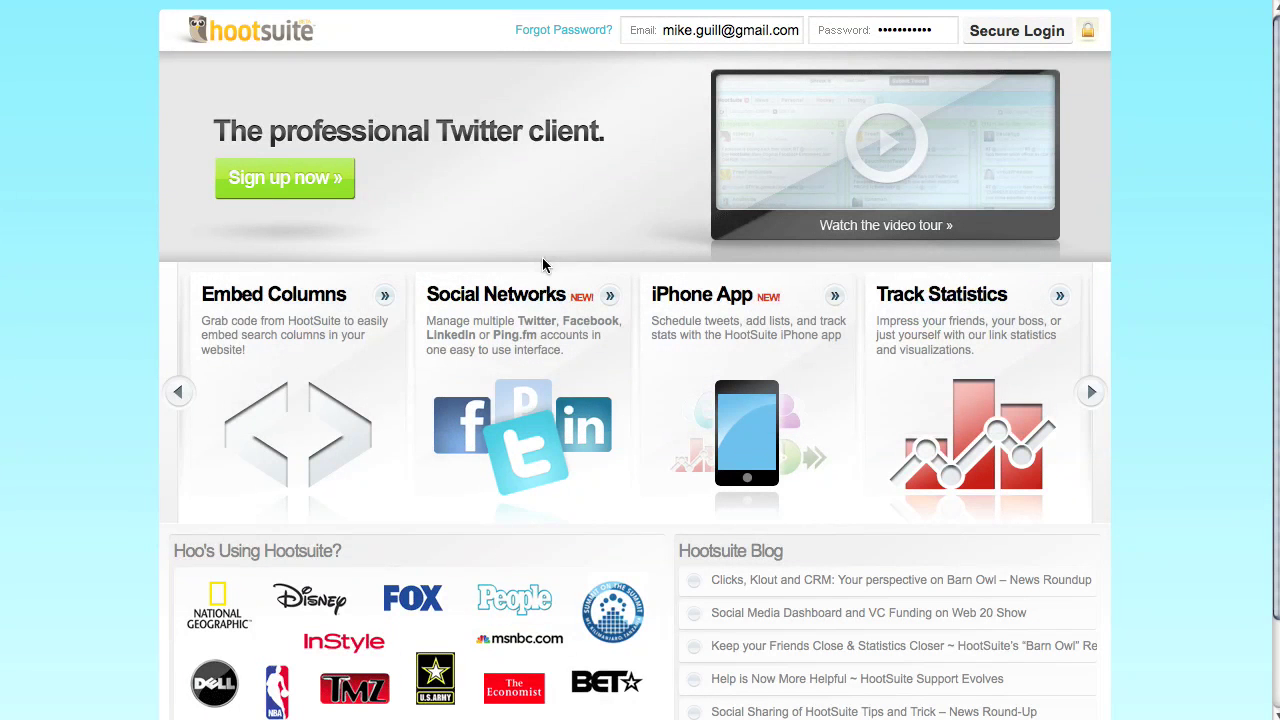
Log in with Secure Login in the other browser, then return to the original window
{"action": "left_click", "coordinate": [1017, 31]}
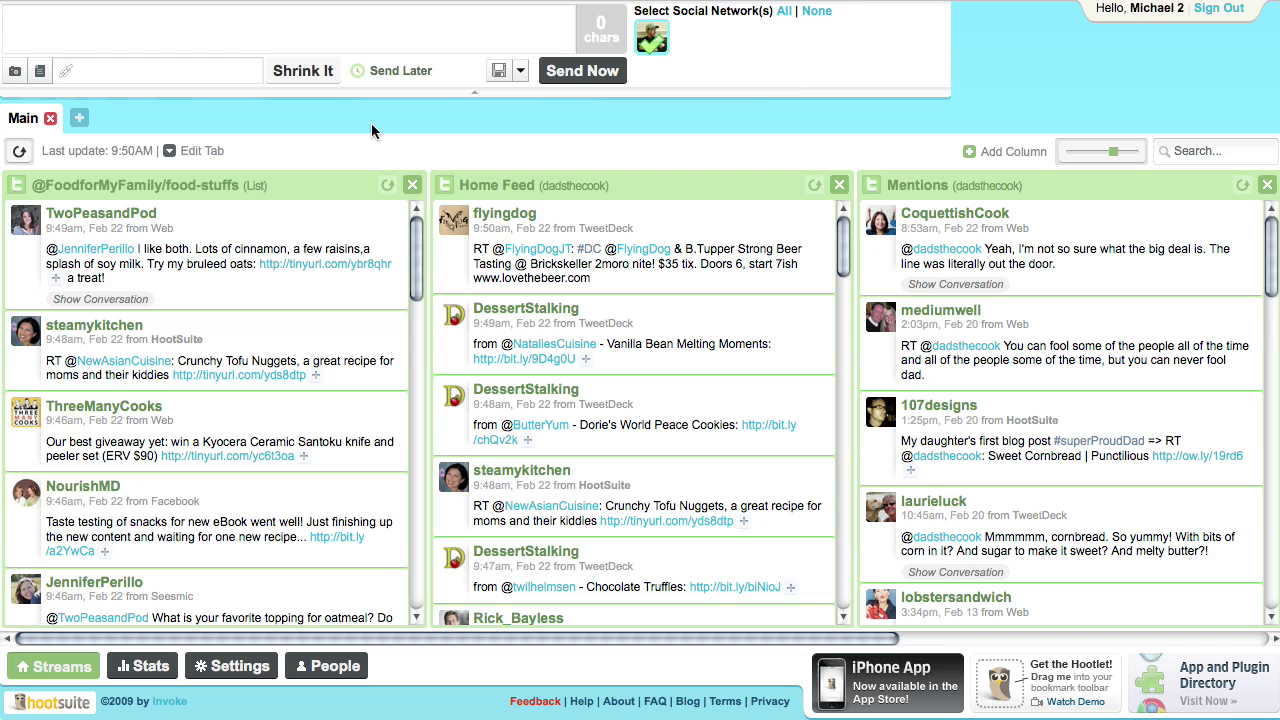
{"action": "key", "text": "super+Tab"}
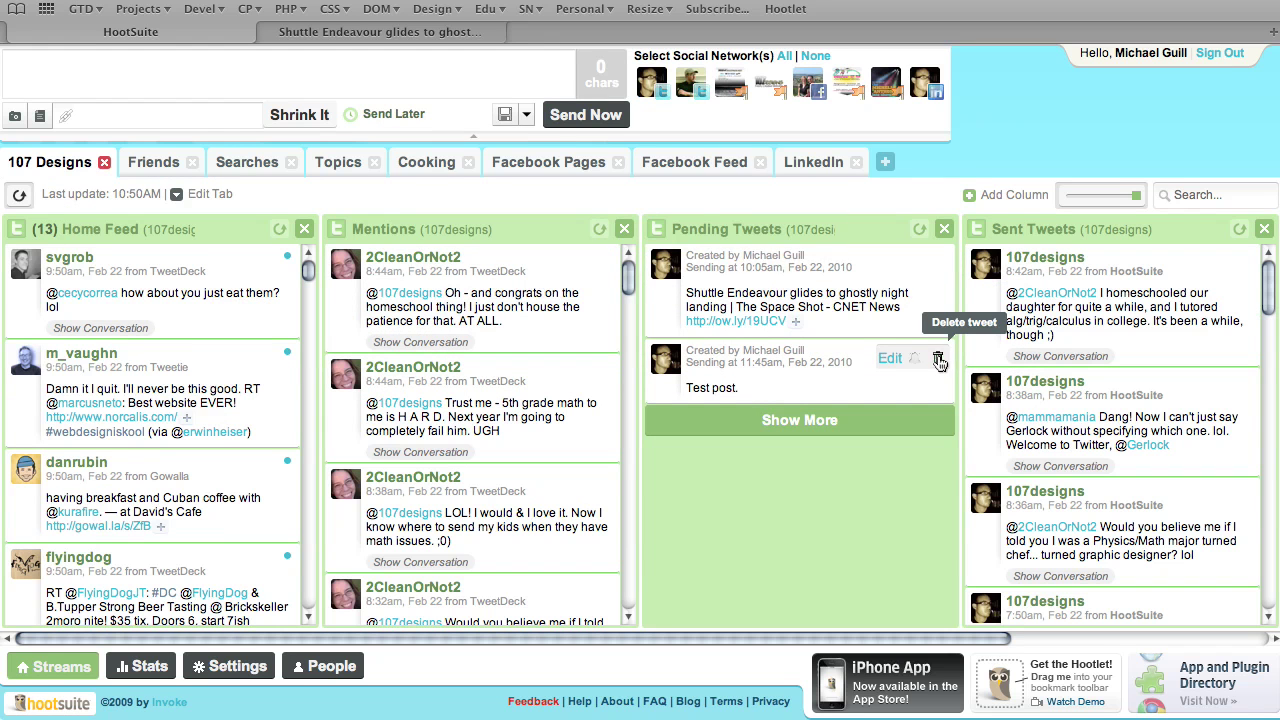
Delete the 'Test post.' and the shuttle article pending messages, confirming each deletion
{"action": "left_click", "coordinate": [939, 361]}
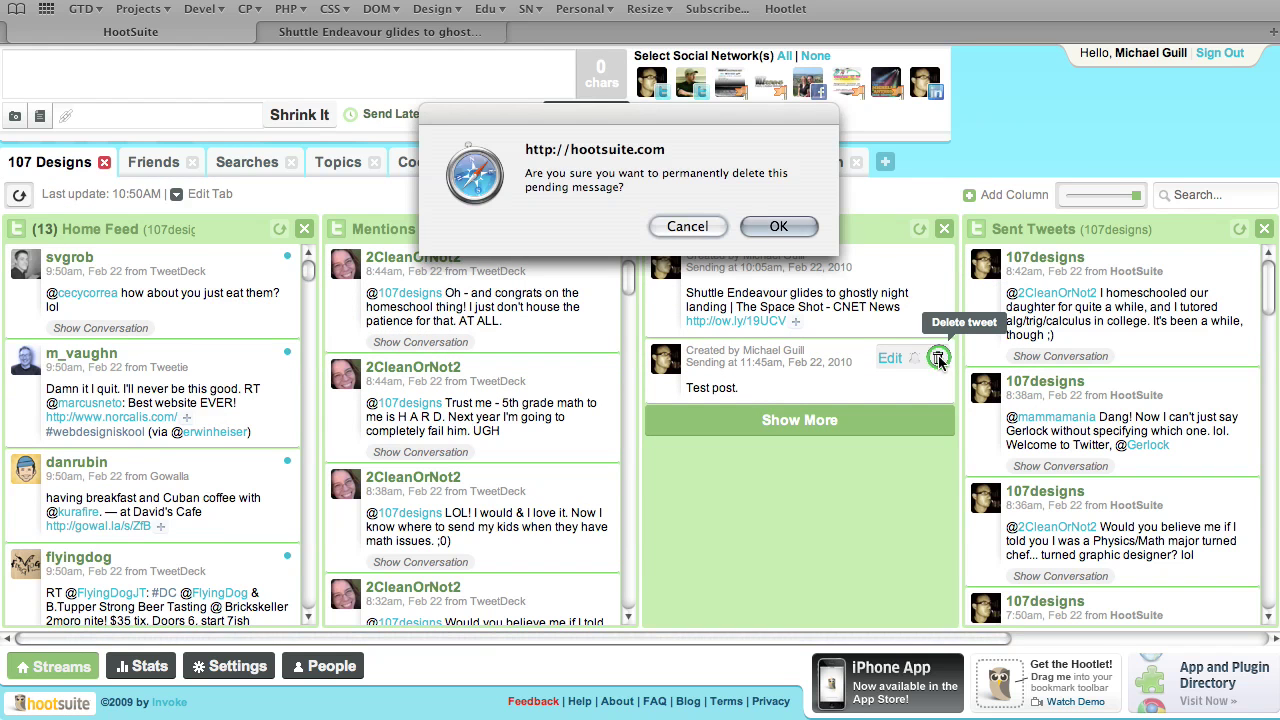
{"action": "left_click", "coordinate": [777, 228]}
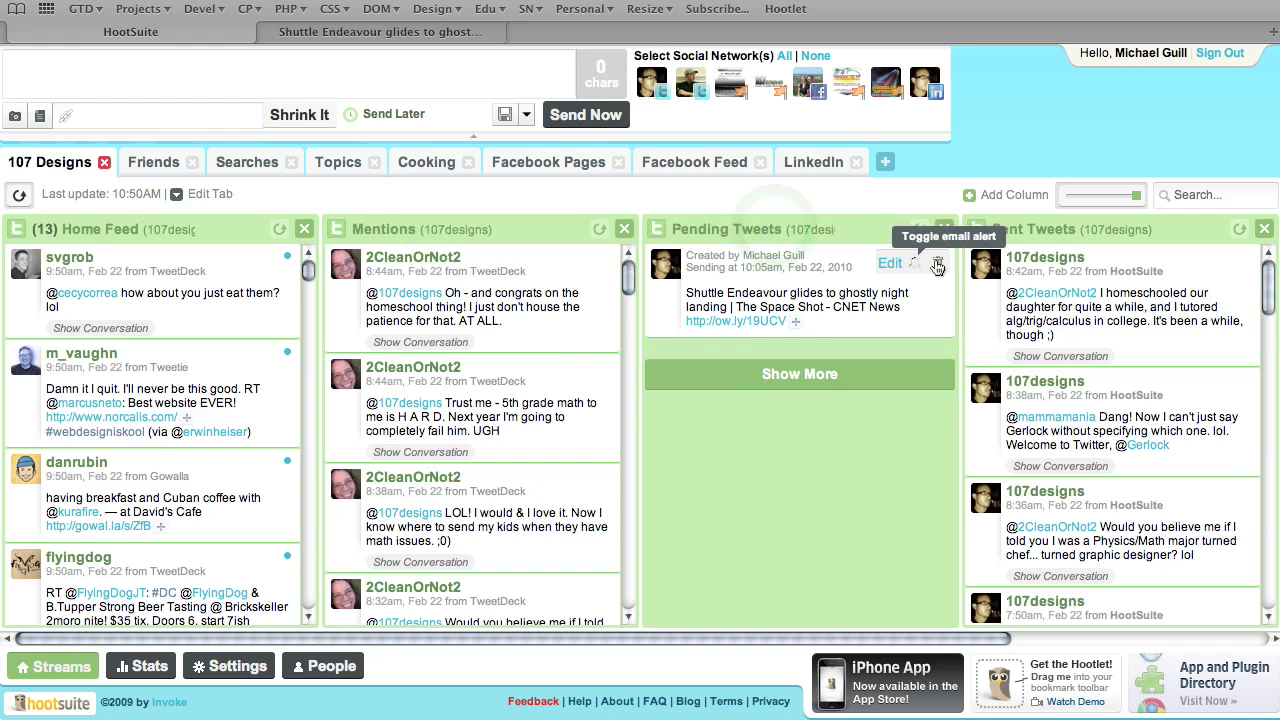
{"action": "left_click", "coordinate": [938, 265]}
{"action": "left_click", "coordinate": [790, 229]}
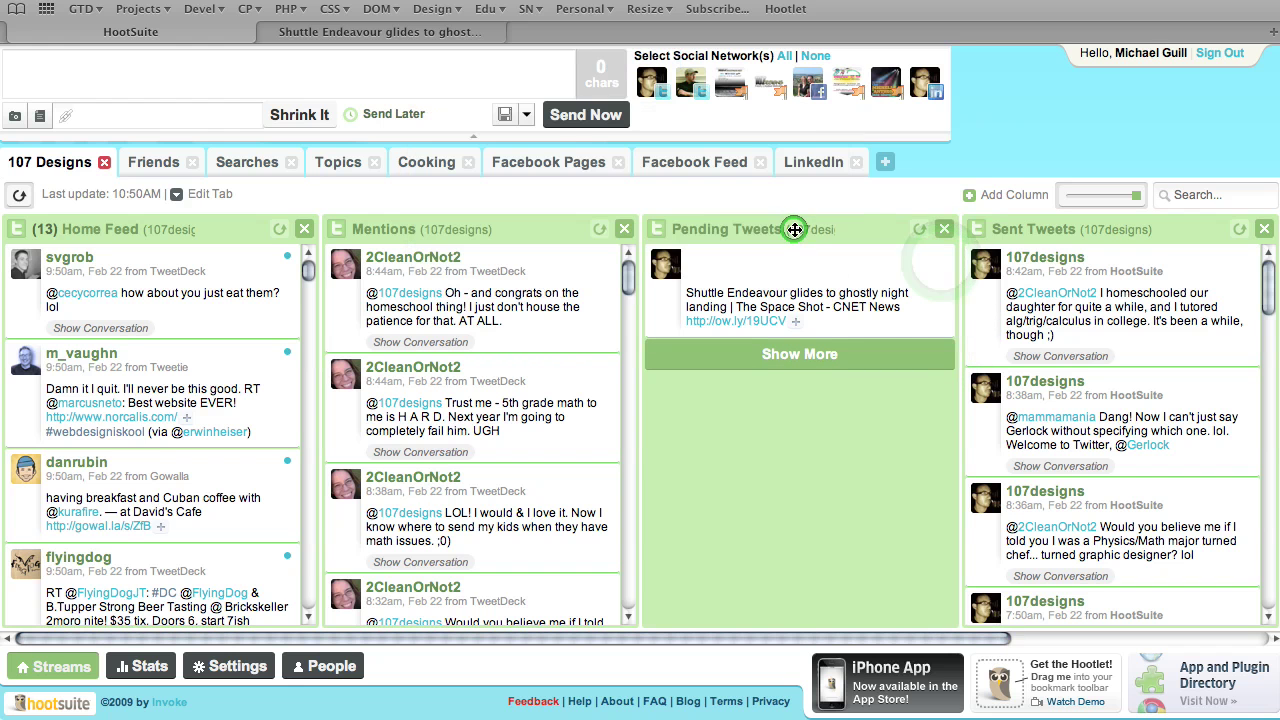